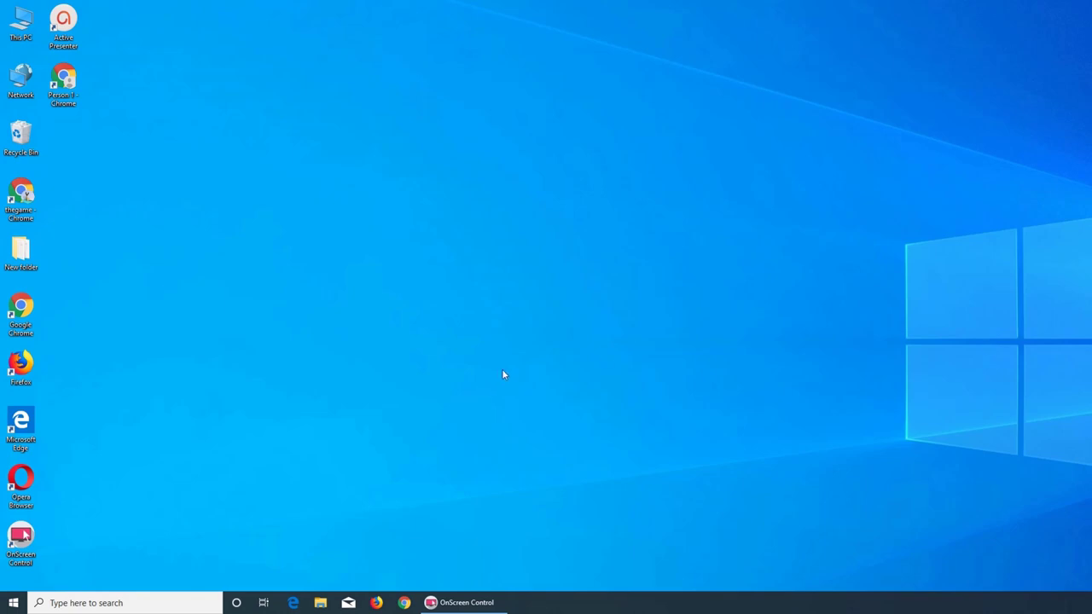
# - Search the Start menu for 'hyper' and launch Hyper-V Manager
pyautogui.click(13, 602)
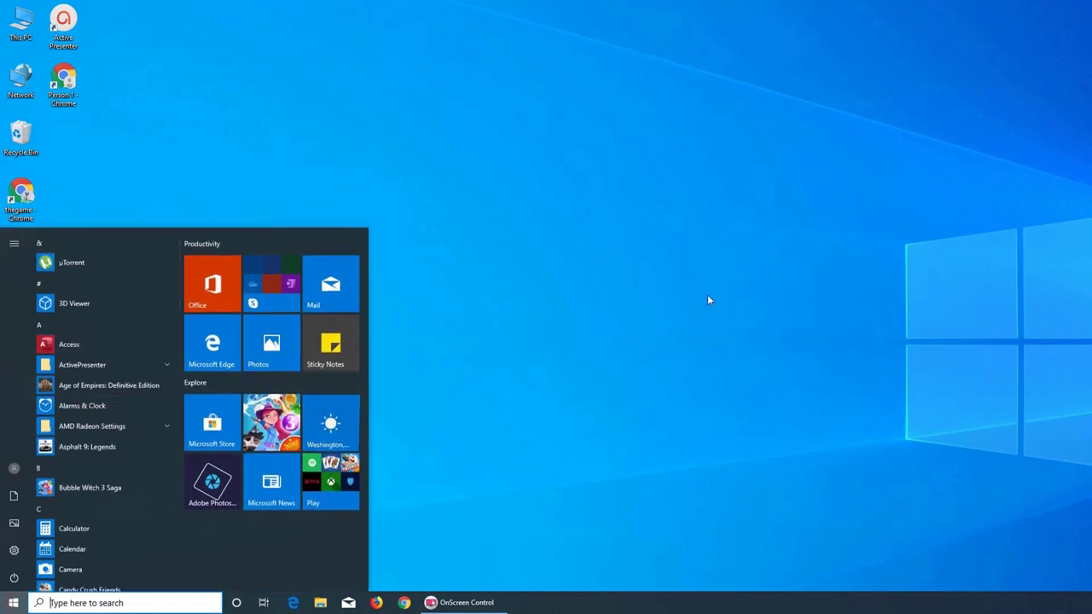
pyautogui.write('hyper')
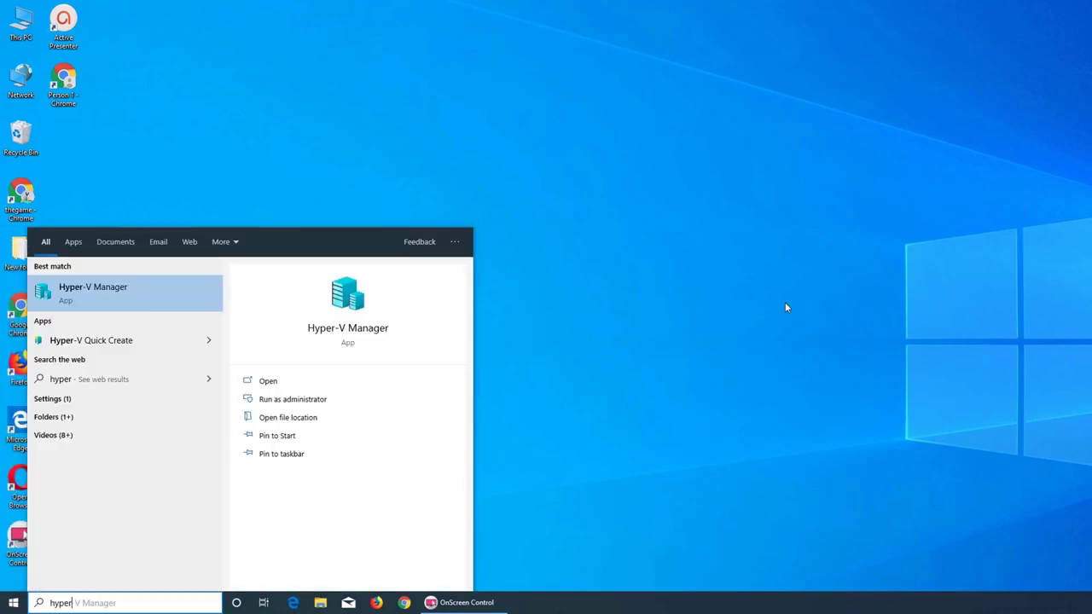
pyautogui.press('Return')
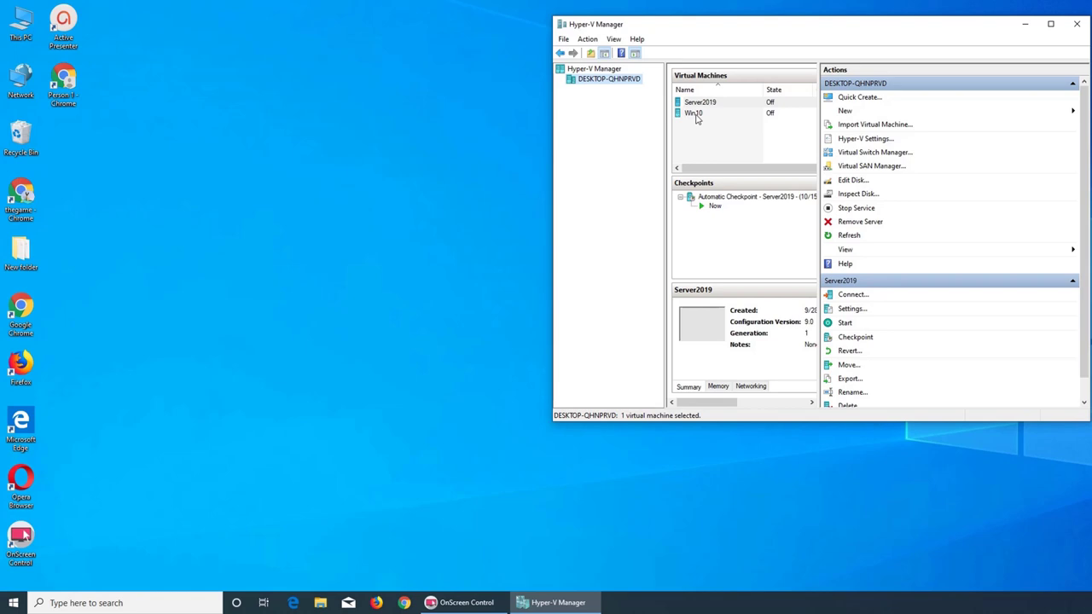
# - Start a new virtual machine from the host, named Test, with the default generation
pyautogui.rightClick(619, 82)
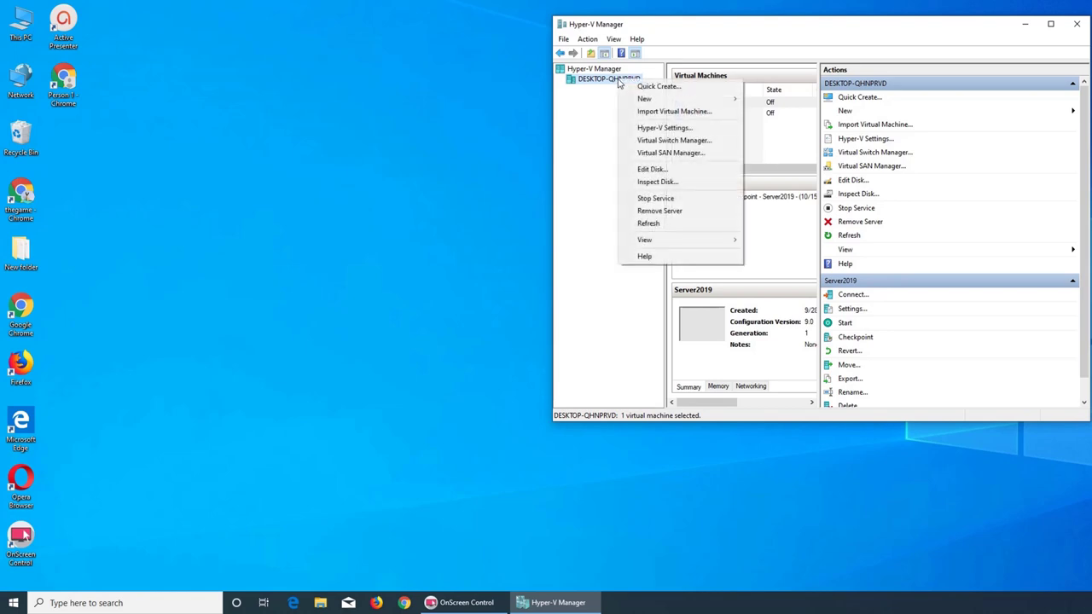
pyautogui.moveTo(649, 99)
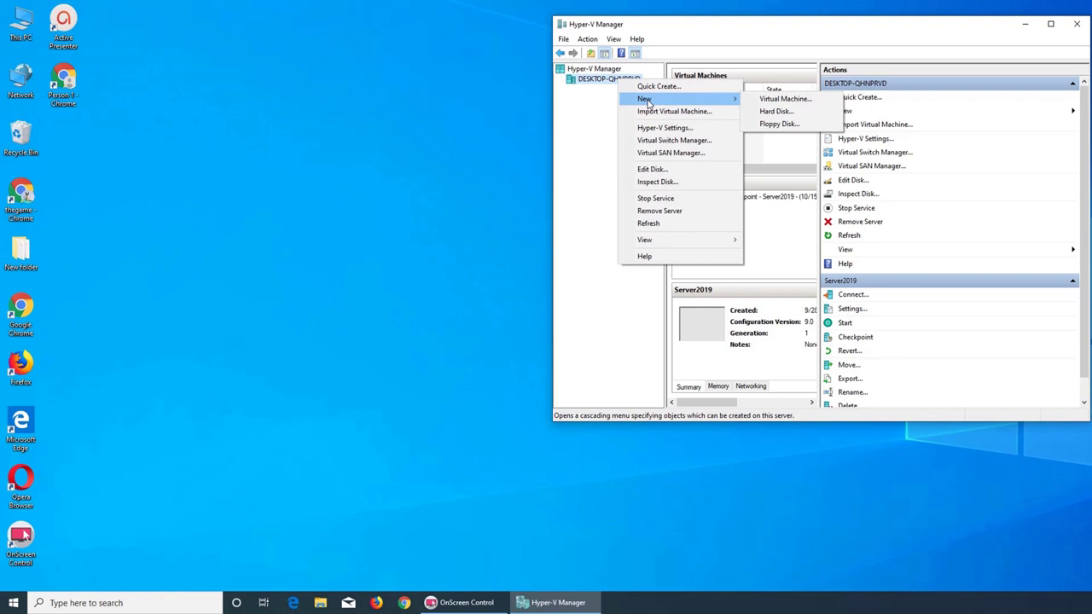
pyautogui.click(756, 101)
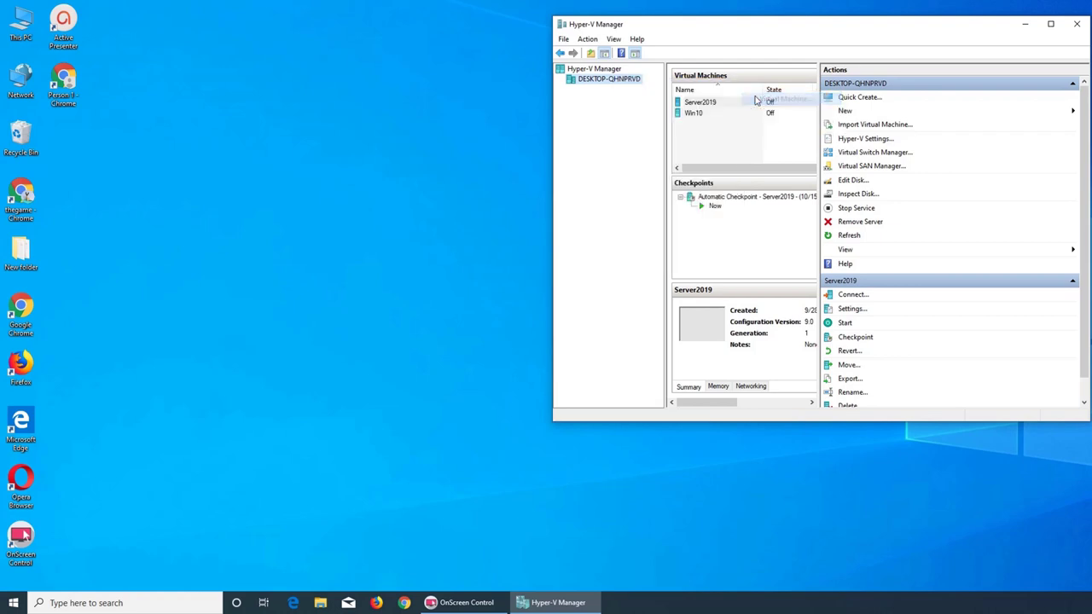
pyautogui.click(804, 429)
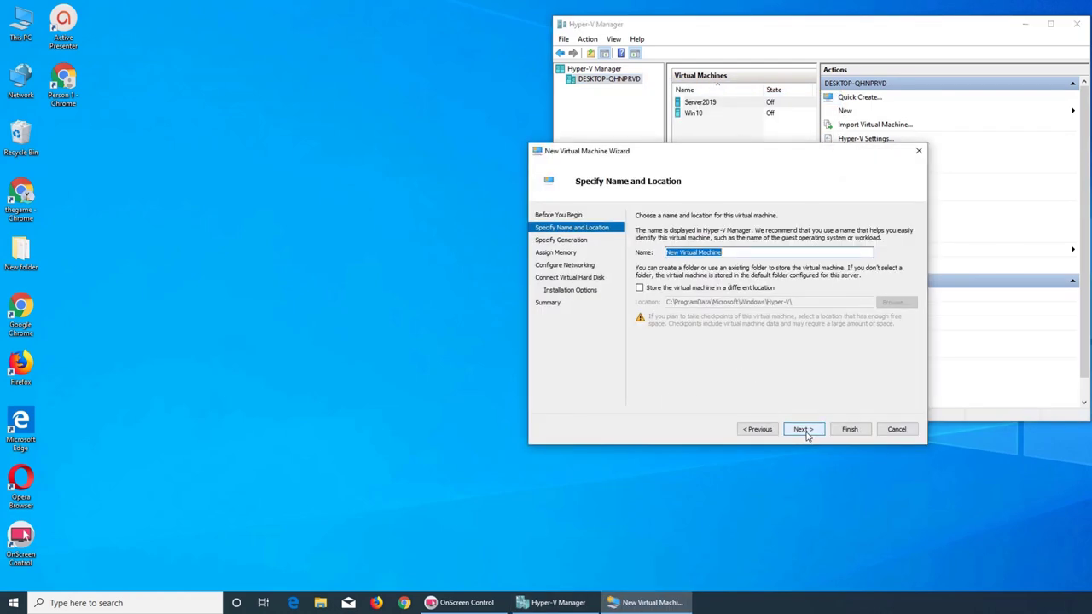
pyautogui.write('Test')
pyautogui.click(807, 433)
pyautogui.click(805, 430)
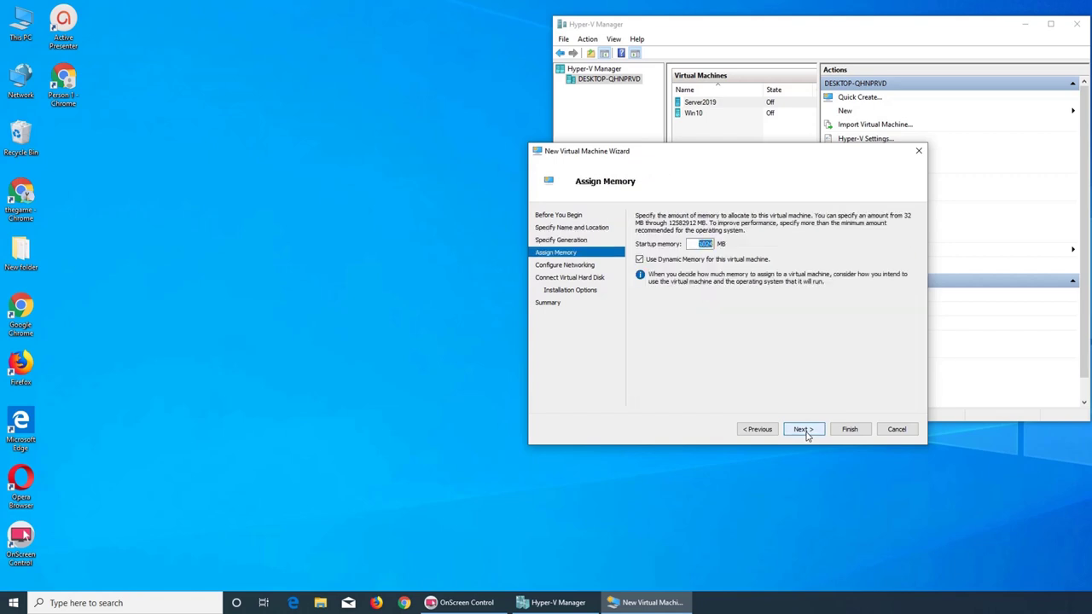
# - Set startup memory to 2048 MB and pick Default Switch as the network connection
pyautogui.press('Right')
pyautogui.press('Left')
pyautogui.press('Left')
pyautogui.press('BackSpace')
pyautogui.press('BackSpace')
pyautogui.press('Delete')
pyautogui.press('Delete')
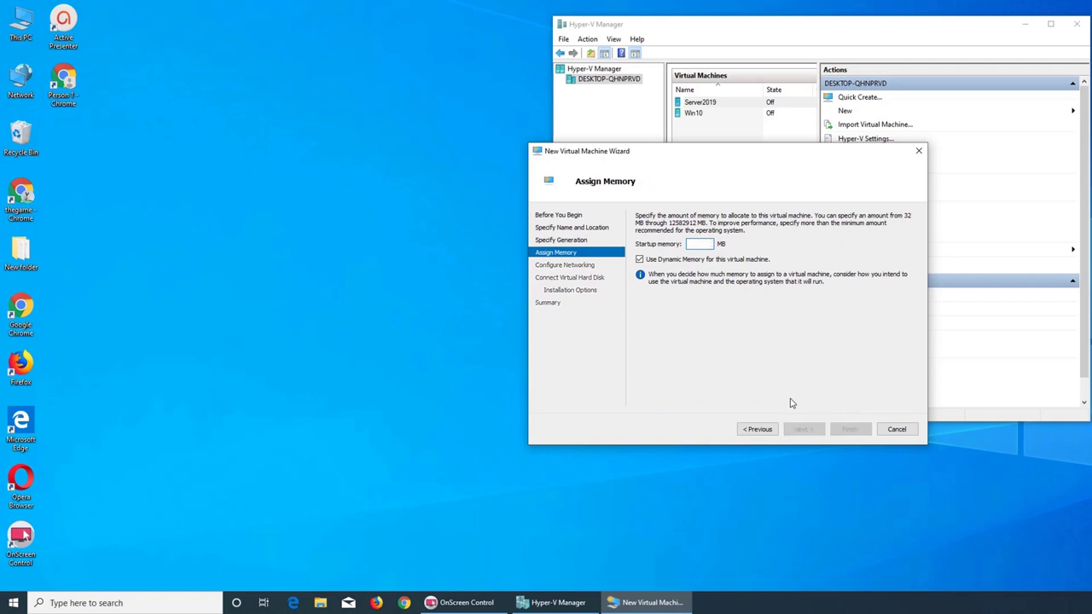
pyautogui.write('2048')
pyautogui.press('Return')
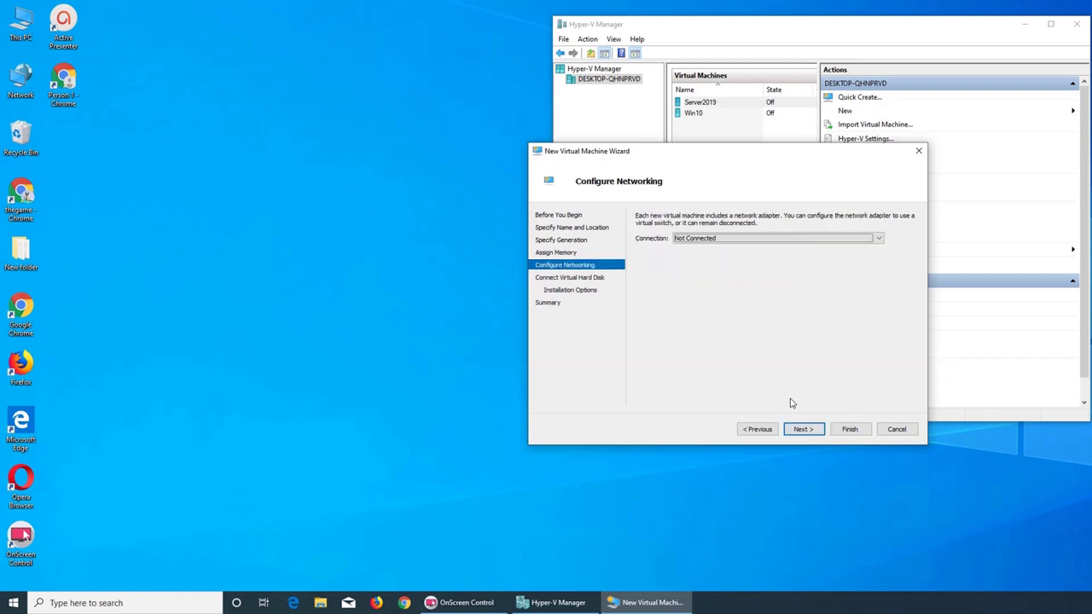
pyautogui.click(726, 238)
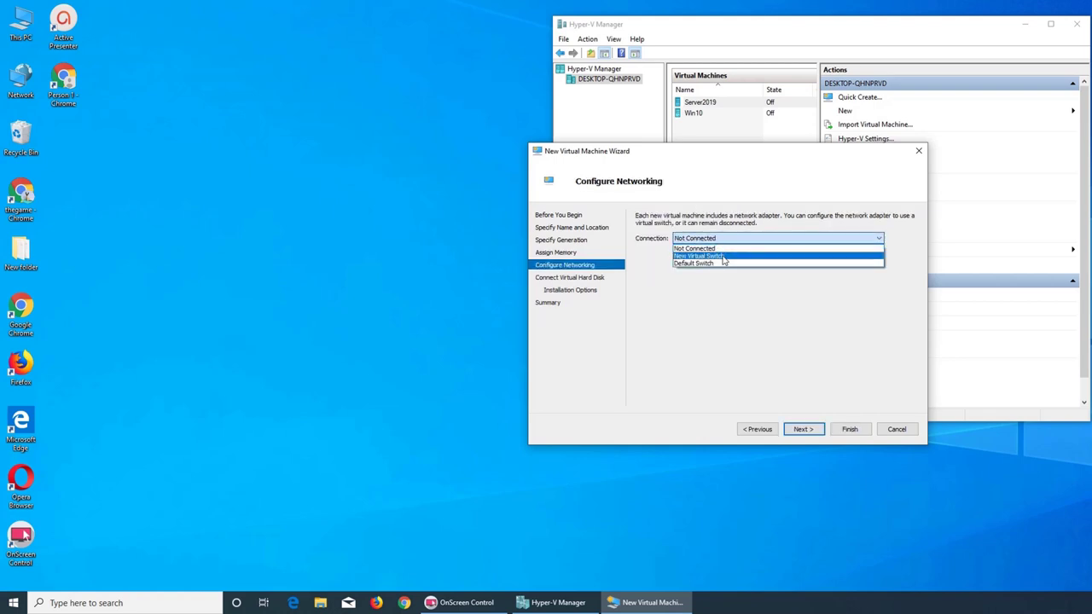
pyautogui.click(716, 263)
# - Proceed through the virtual hard disk and installation options pages and finish creating the Test VM
pyautogui.click(803, 429)
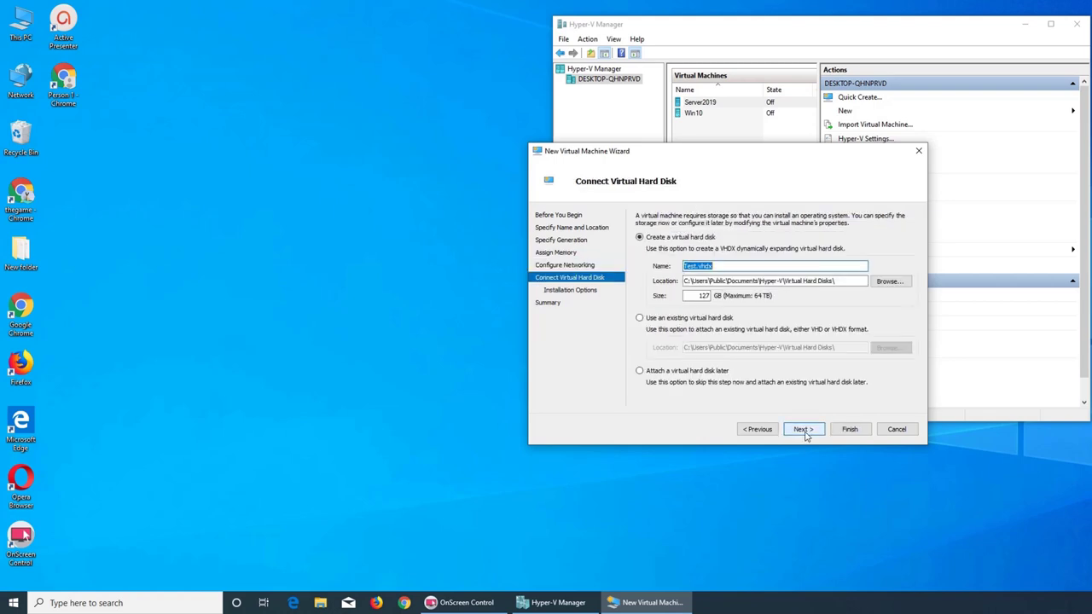
pyautogui.doubleClick(704, 296)
pyautogui.press('BackSpace')
pyautogui.click(808, 435)
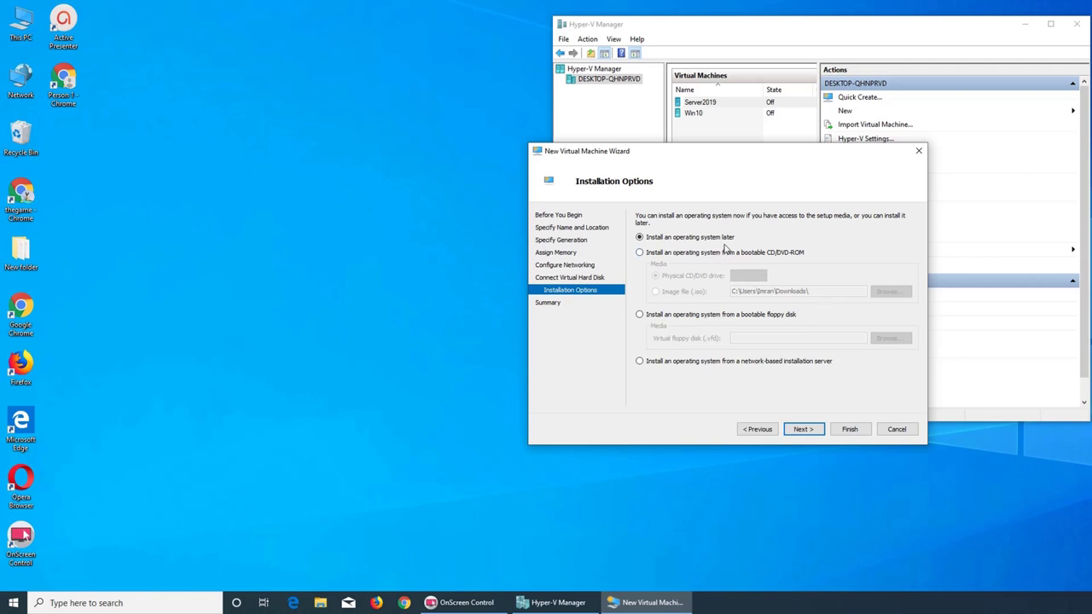
pyautogui.click(803, 429)
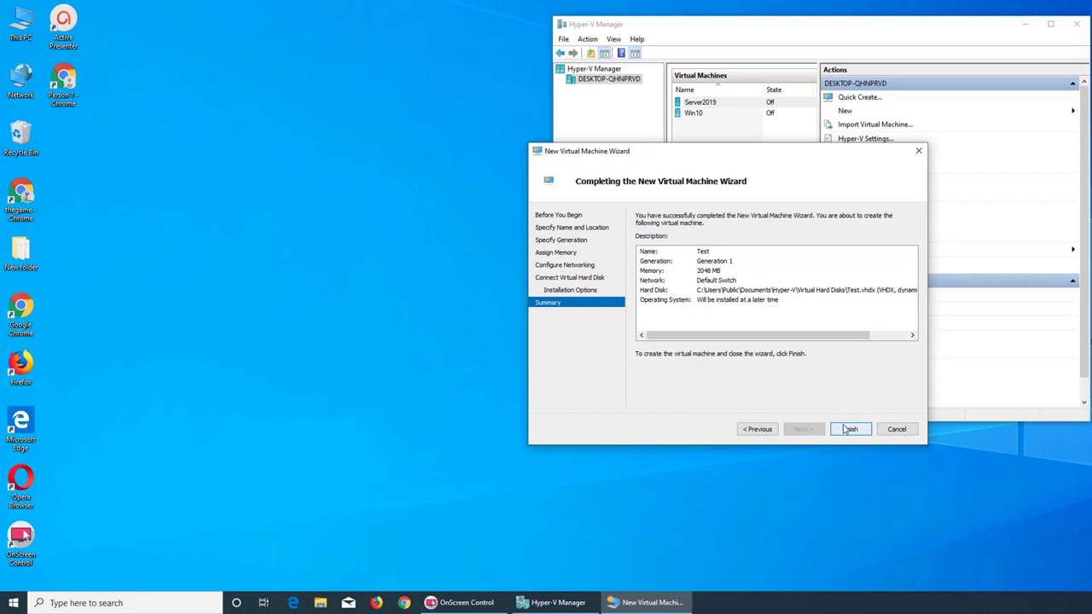
pyautogui.click(849, 430)
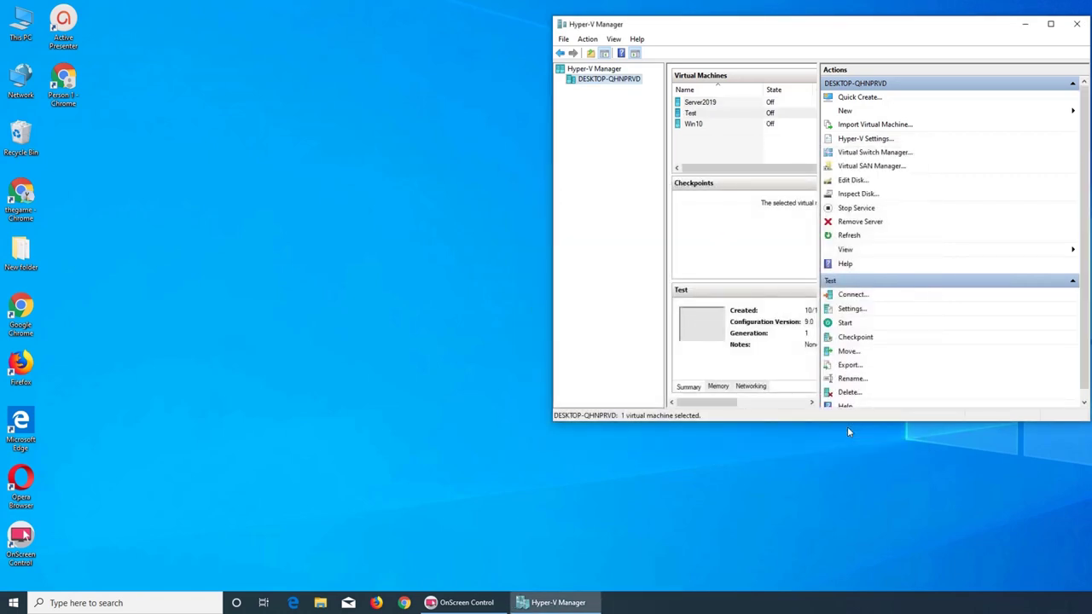
# - Connect to the Test VM's console and power it on, ending at a boot failure
pyautogui.rightClick(726, 115)
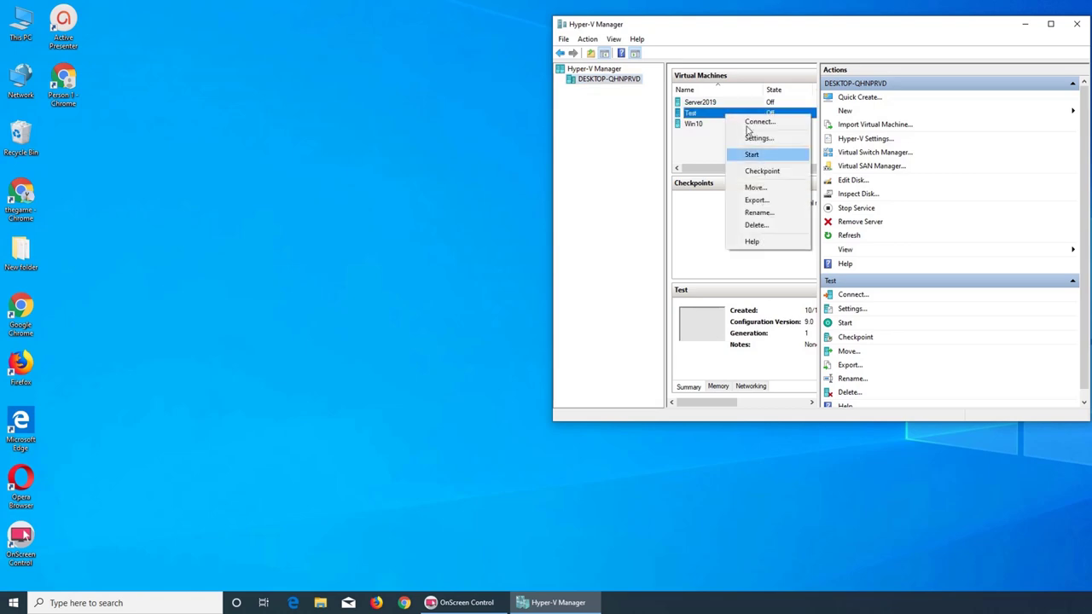
pyautogui.press('Escape')
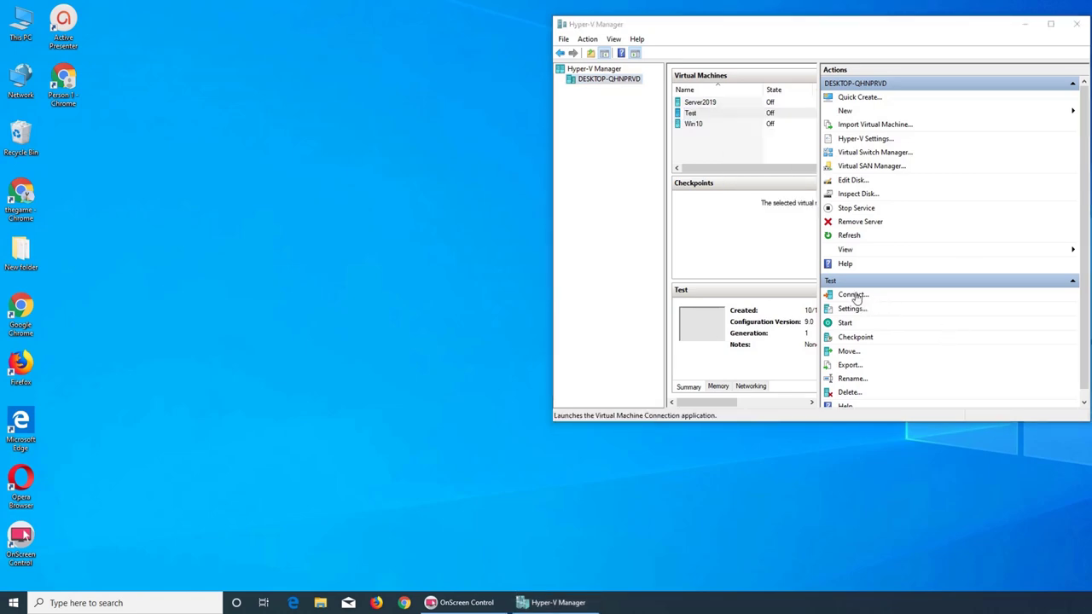
pyautogui.click(853, 295)
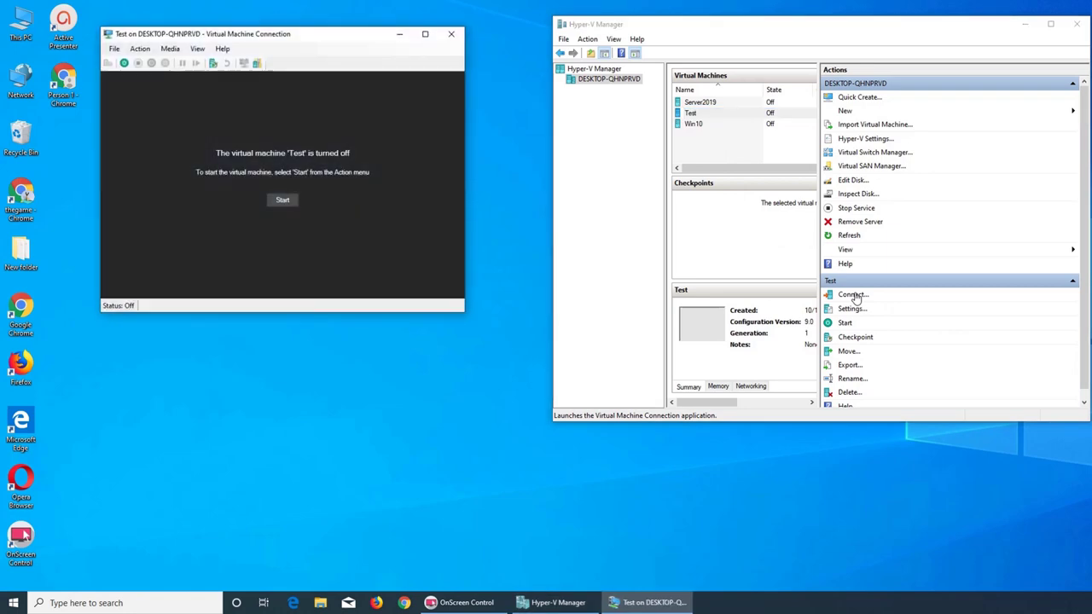
pyautogui.click(295, 205)
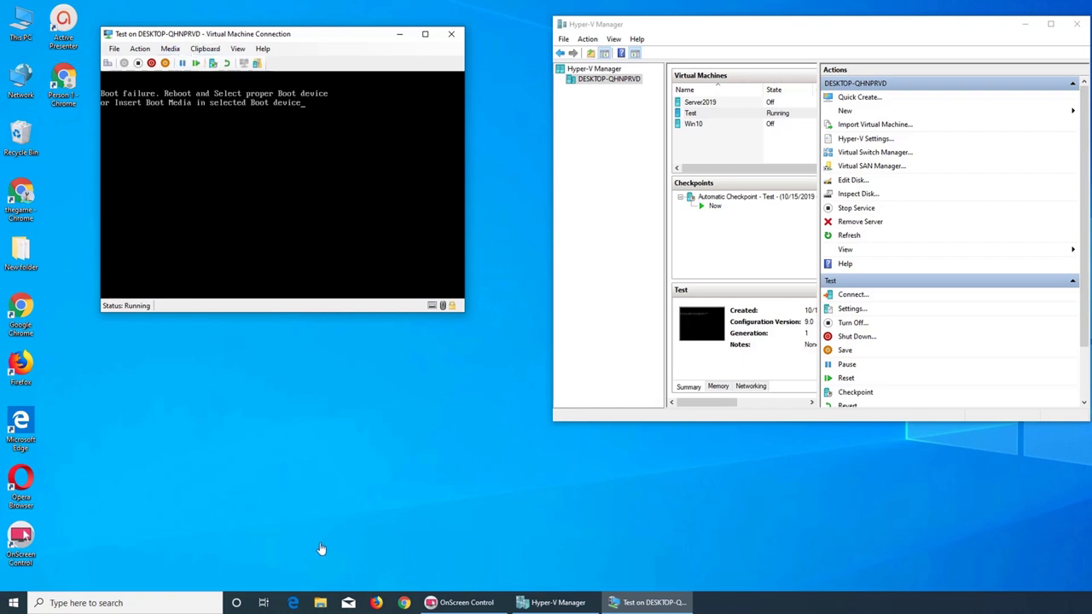
# - Search 'urbackup' in Chrome, download the Restore CD from urbackup.org, then minimize the browser
pyautogui.click(404, 602)
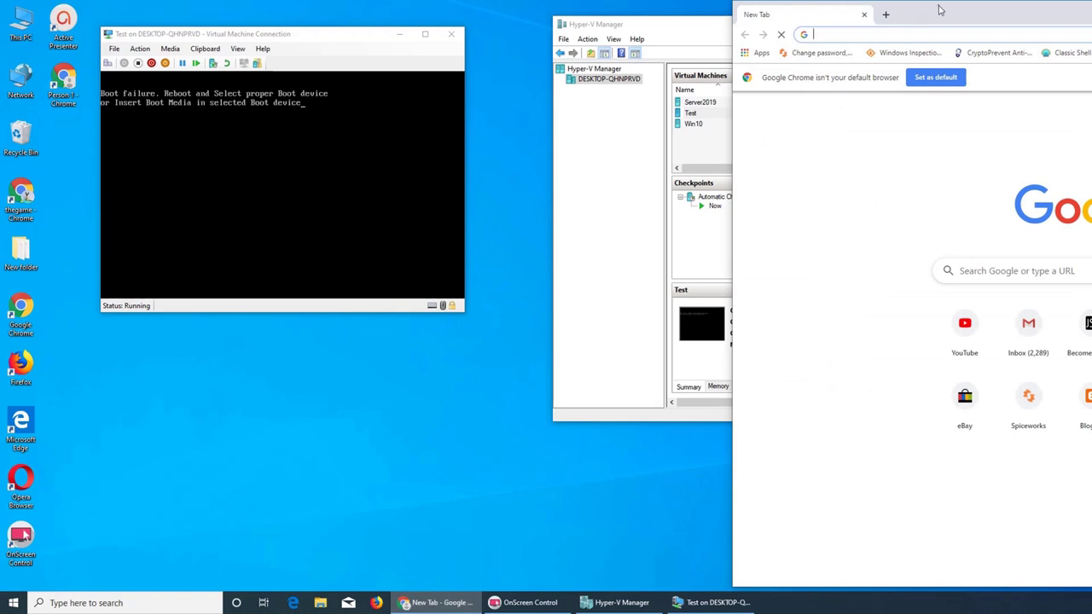
pyautogui.moveTo(939, 11); pyautogui.dragTo(207, 10)
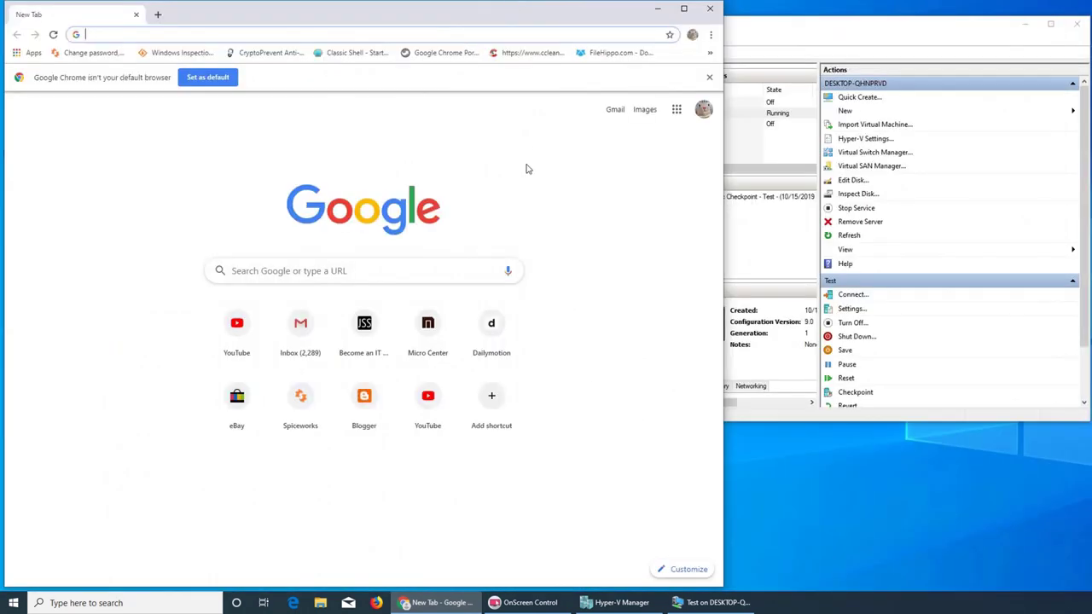
pyautogui.write('ur')
pyautogui.press('Return')
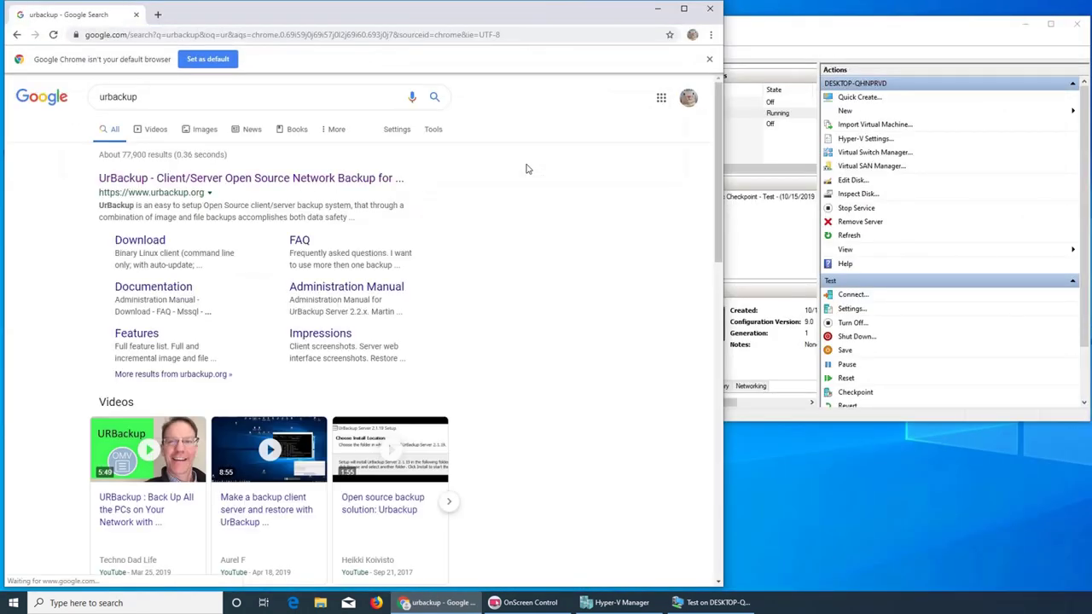
pyautogui.click(315, 183)
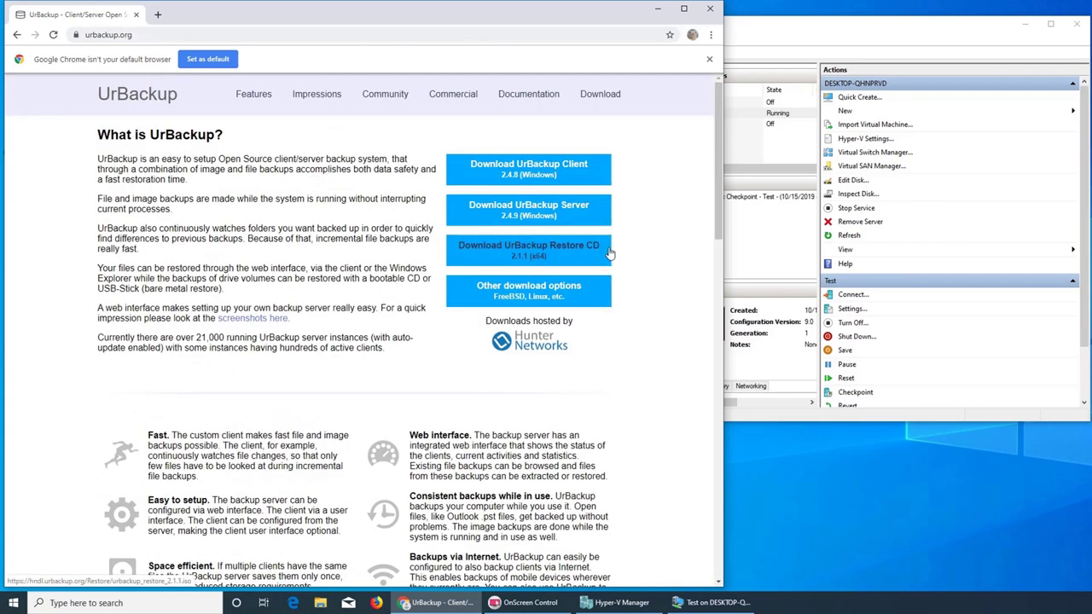
pyautogui.click(604, 252)
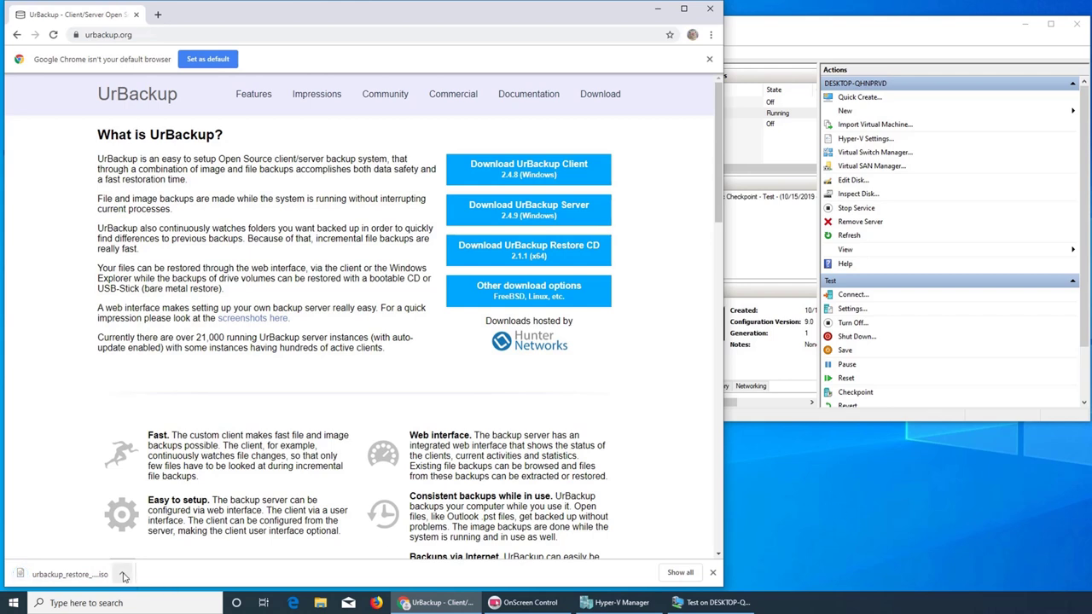
pyautogui.click(657, 13)
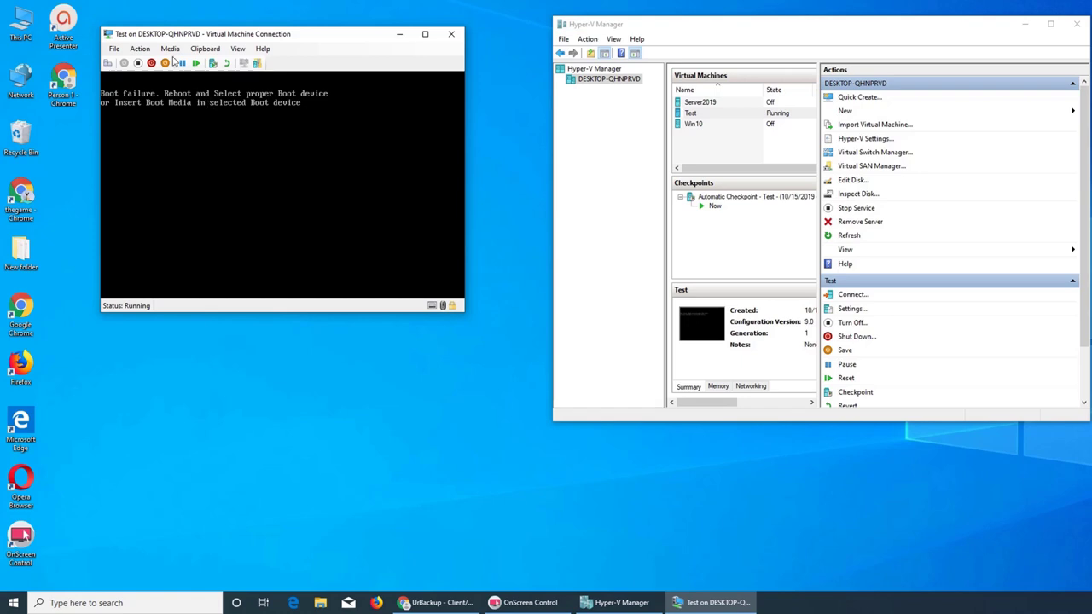
# - Insert the urbackup_restore_2.1.1 ISO into the Test VM's DVD drive, then view its Memory details
pyautogui.click(169, 51)
pyautogui.moveTo(168, 64)
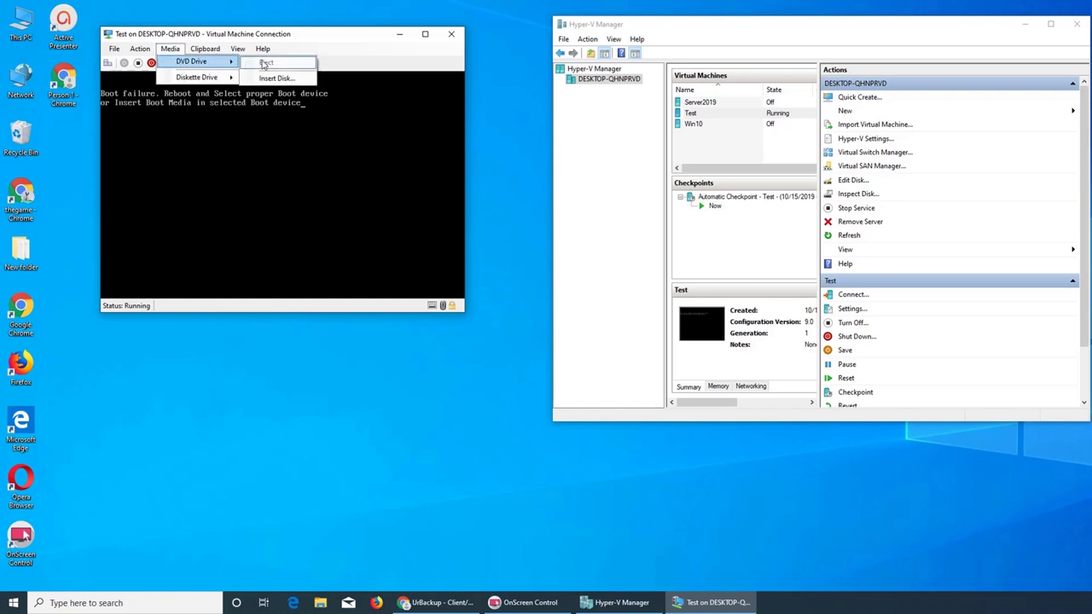
pyautogui.click(273, 79)
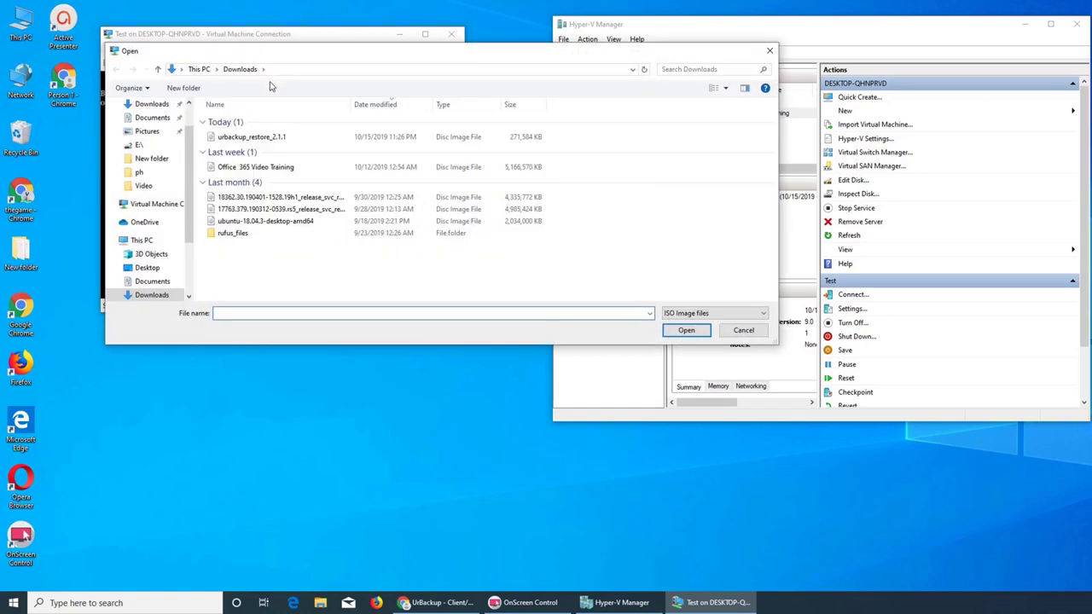
pyautogui.doubleClick(254, 138)
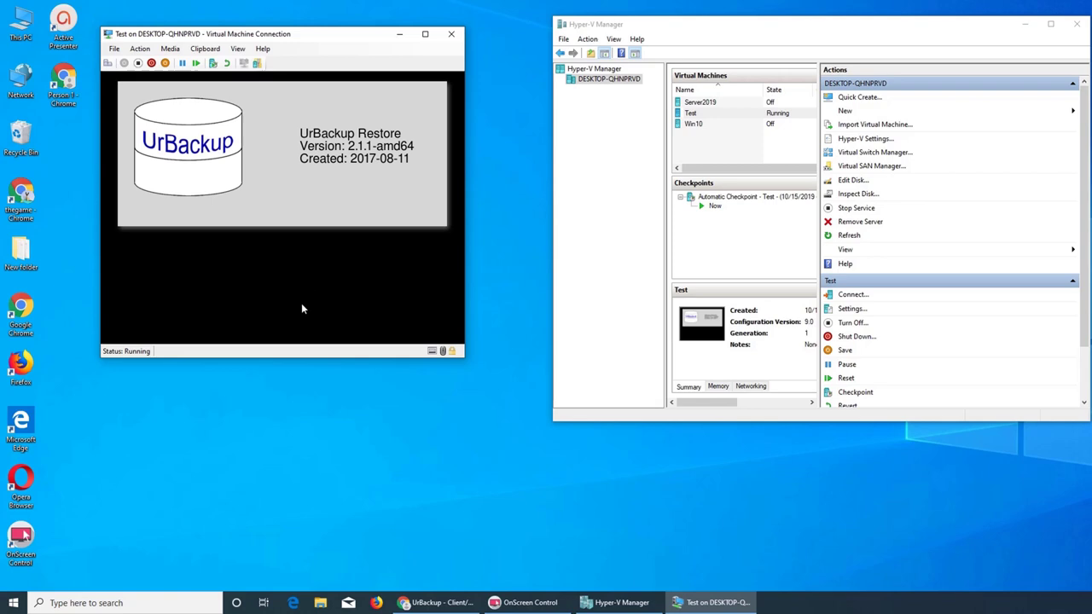
pyautogui.click(718, 387)
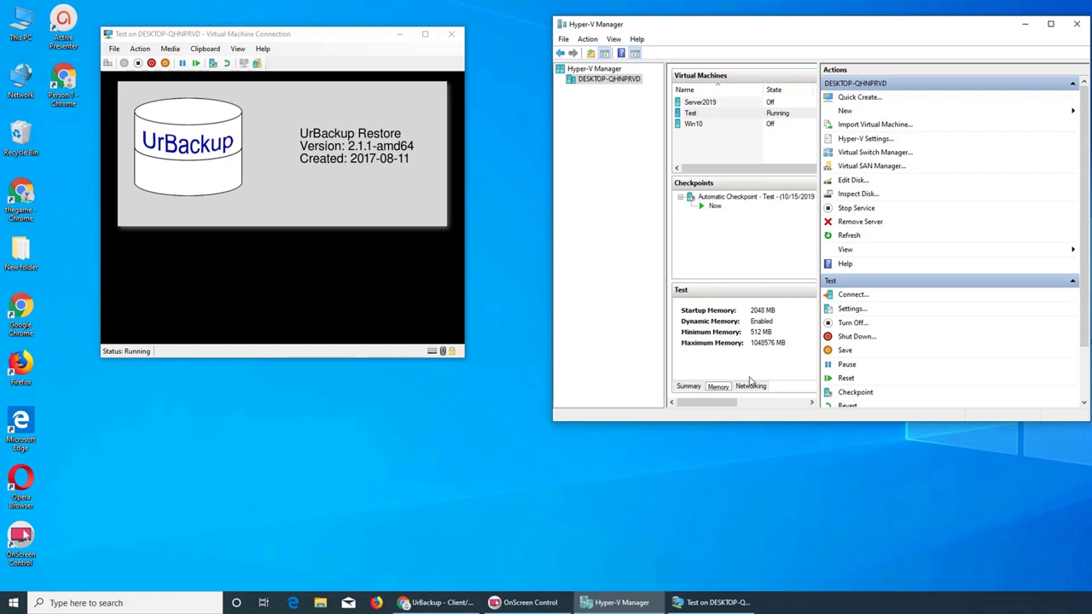
# - View the Test VM's Networking details, then switch back to its Summary tab
pyautogui.click(751, 387)
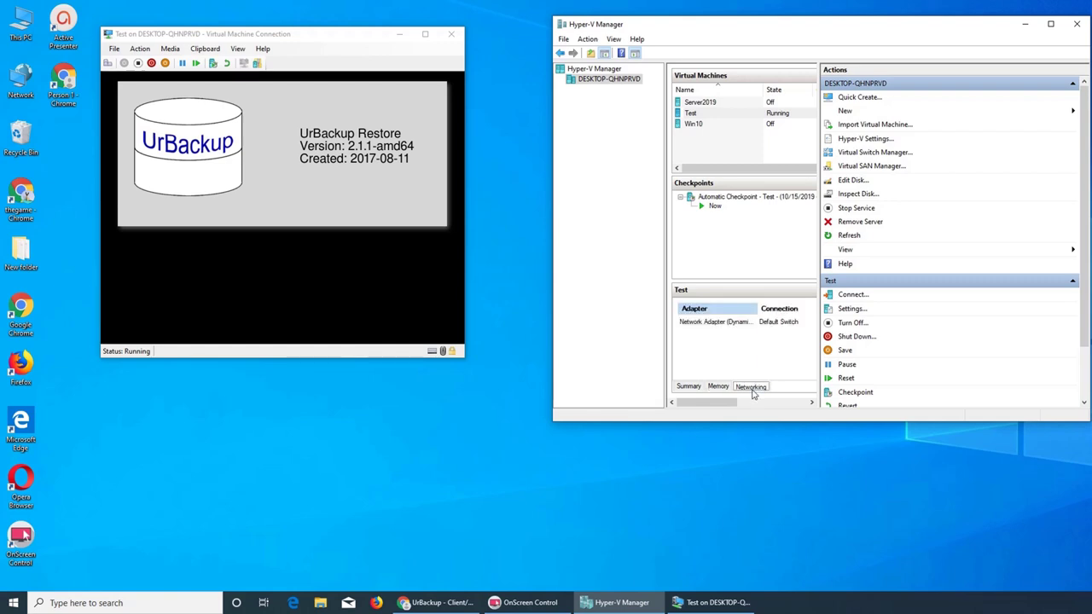
pyautogui.click(690, 388)
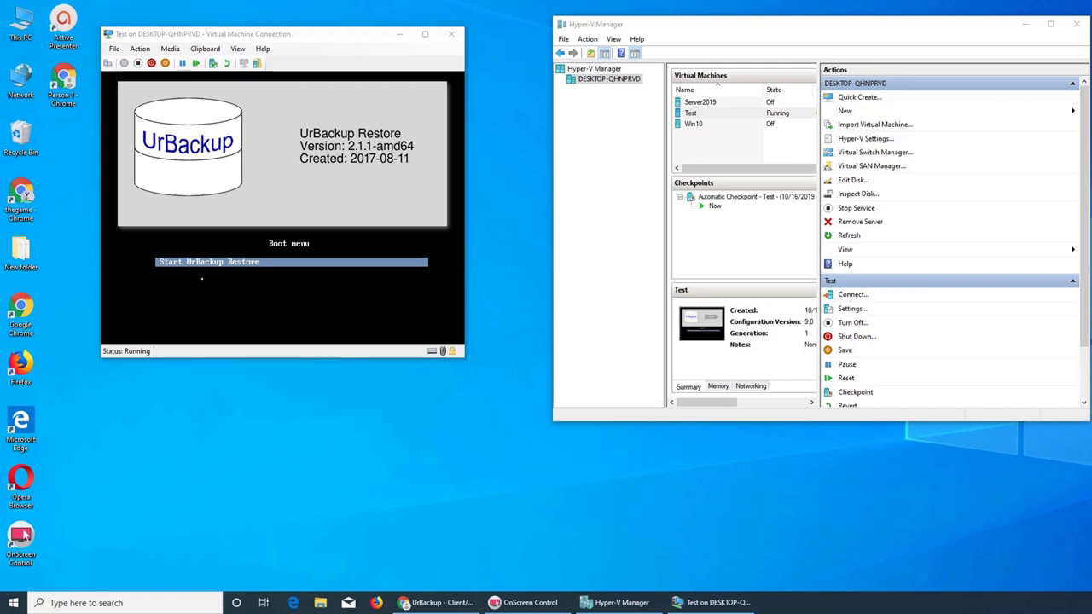
# - Open a console to Server2019 and start it, continuing from its last state
pyautogui.click(721, 103)
pyautogui.rightClick(705, 103)
pyautogui.click(736, 112)
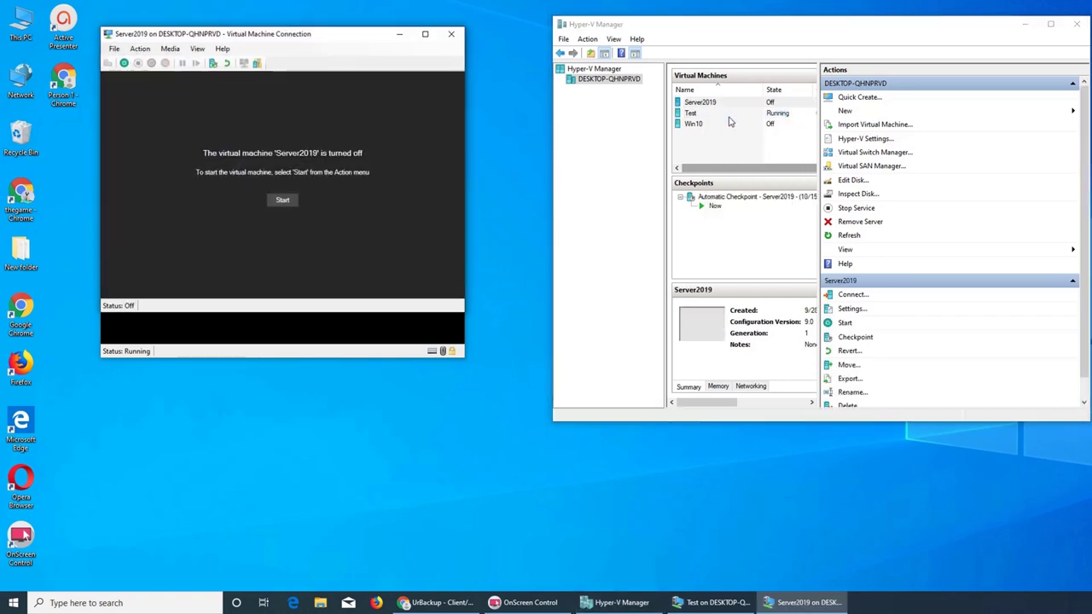
pyautogui.click(291, 203)
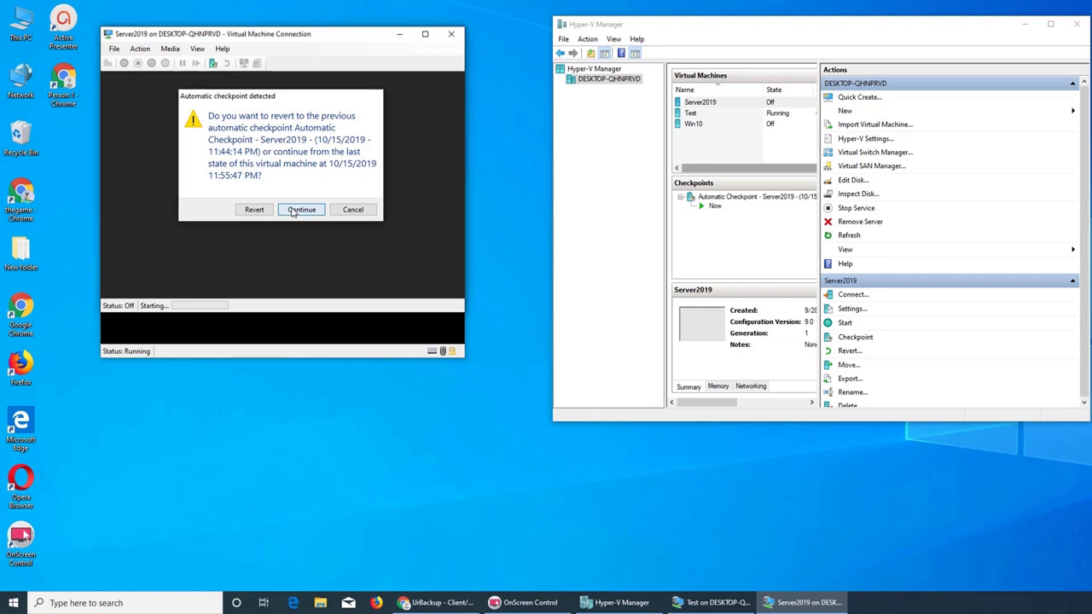
pyautogui.click(301, 209)
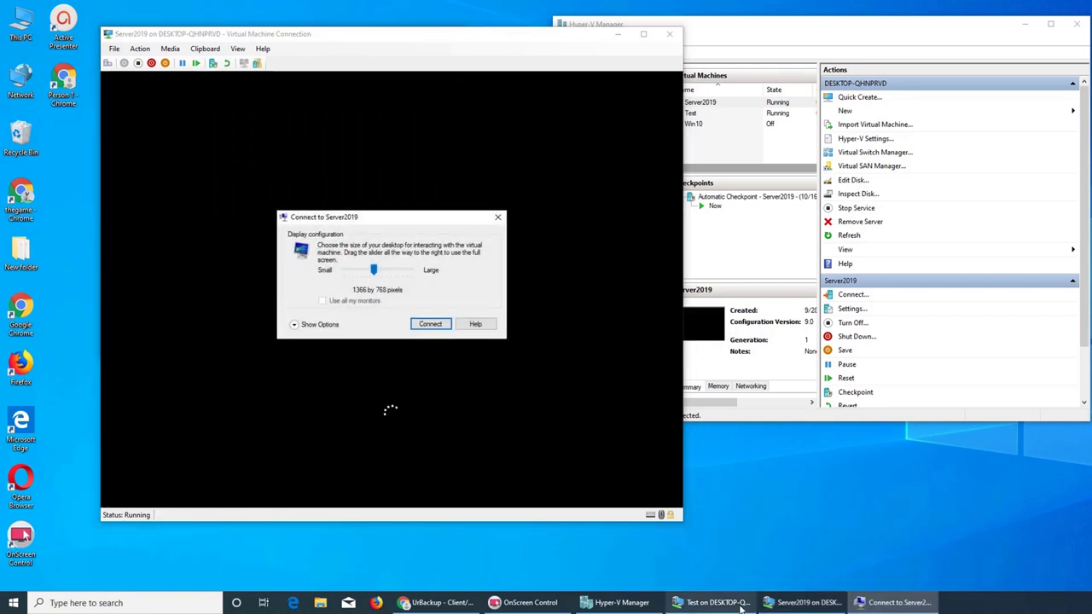
pyautogui.click(425, 325)
# - Move the Test VM console to the top-left and bring Server2019's console forward
pyautogui.click(712, 602)
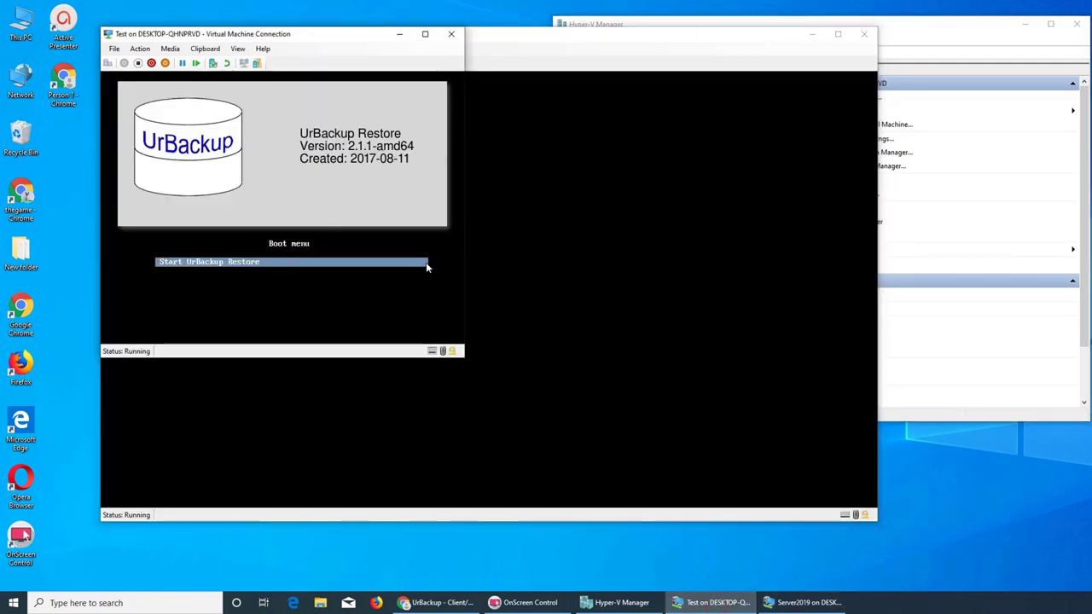
pyautogui.moveTo(340, 40); pyautogui.dragTo(250, 24)
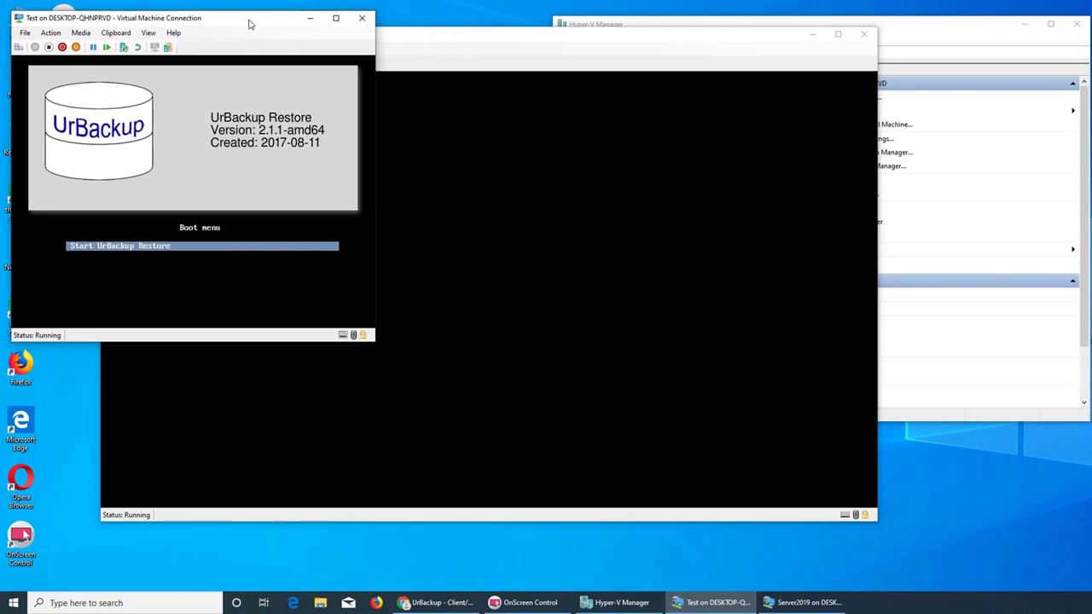
pyautogui.click(460, 37)
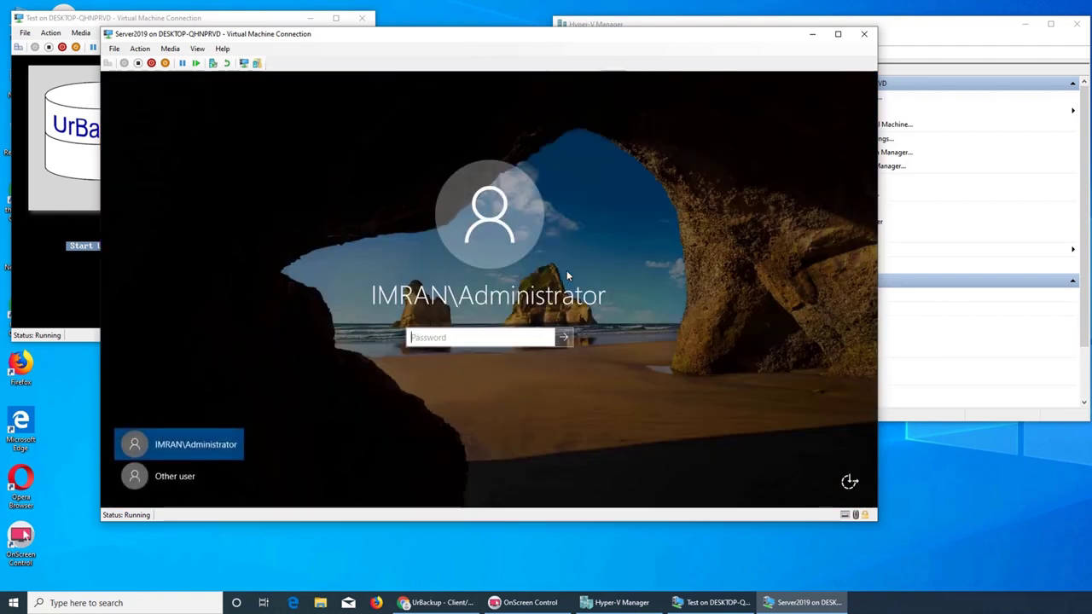
# - Sign in to Server2019 with the account password and dismiss the Admin Center notice
pyautogui.write('**********')
pyautogui.press('Return')
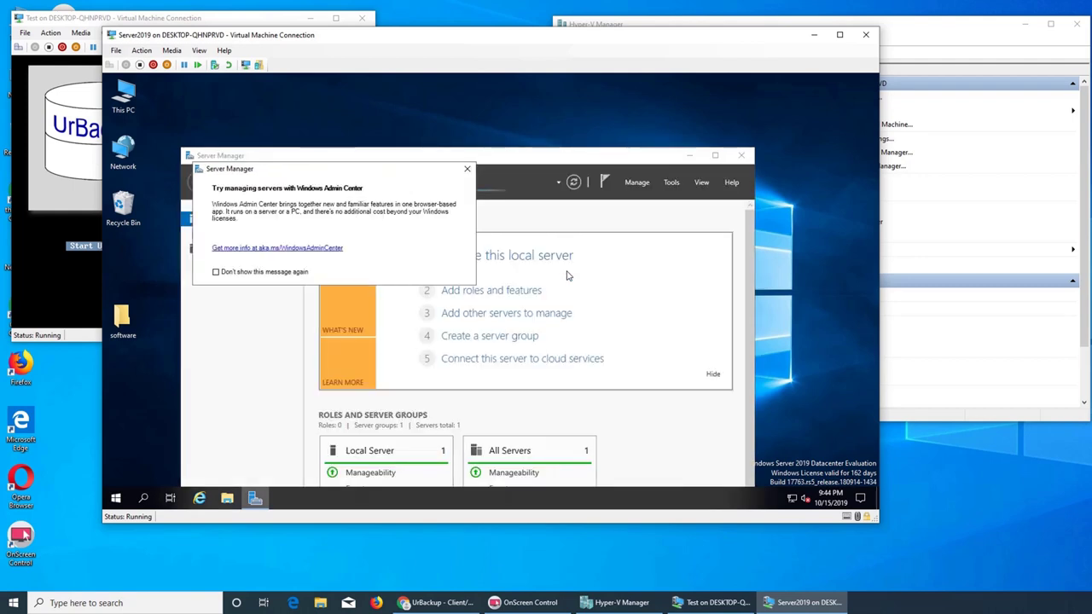
pyautogui.click(466, 169)
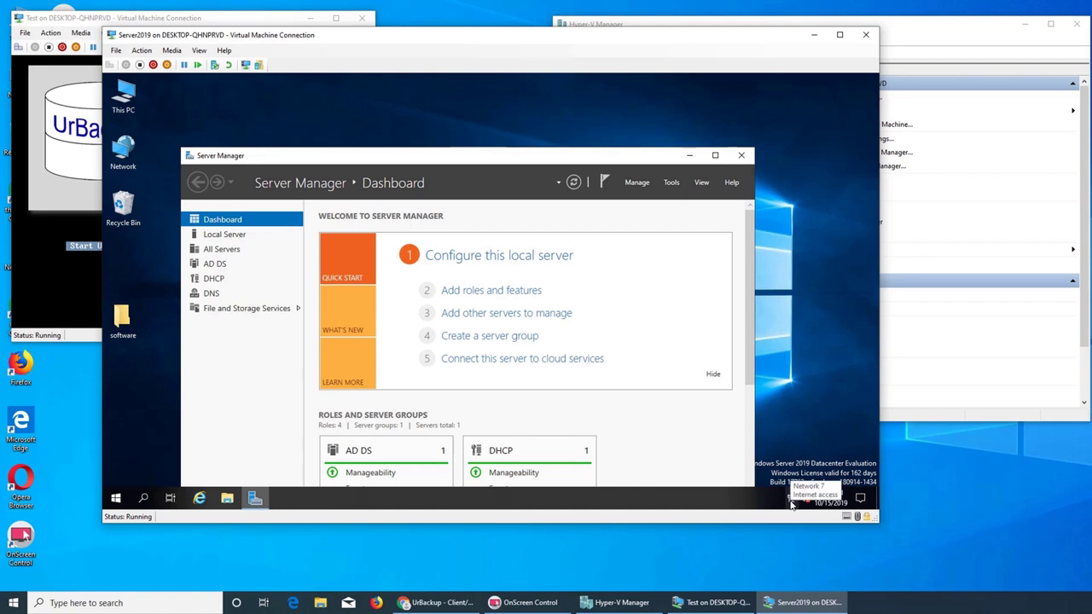
# - Launch the UrBackup Server WebInterface from the Start menu
pyautogui.click(116, 499)
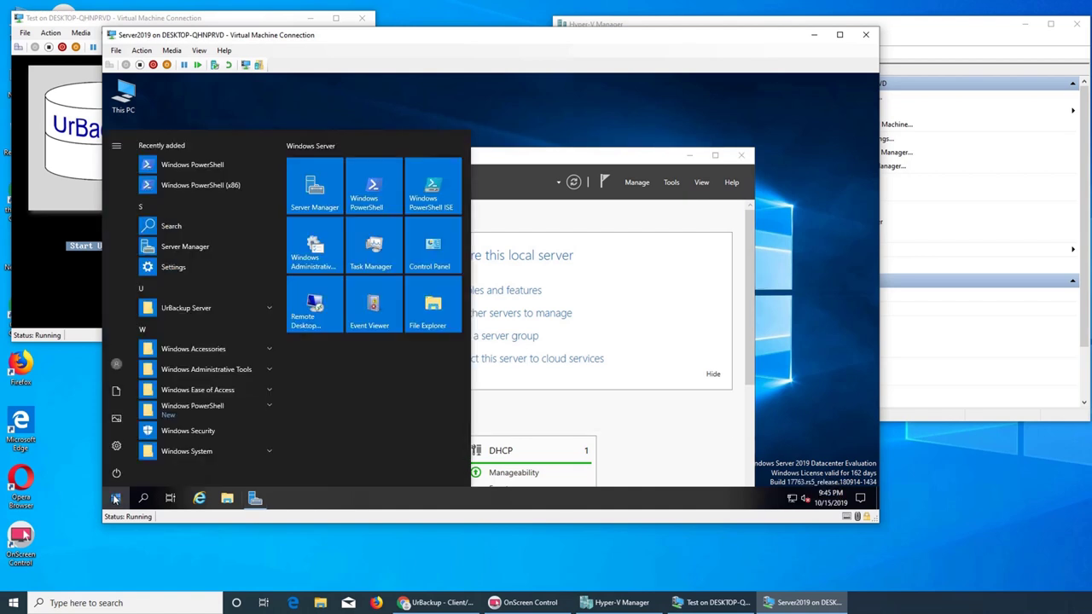
pyautogui.click(198, 309)
pyautogui.click(192, 327)
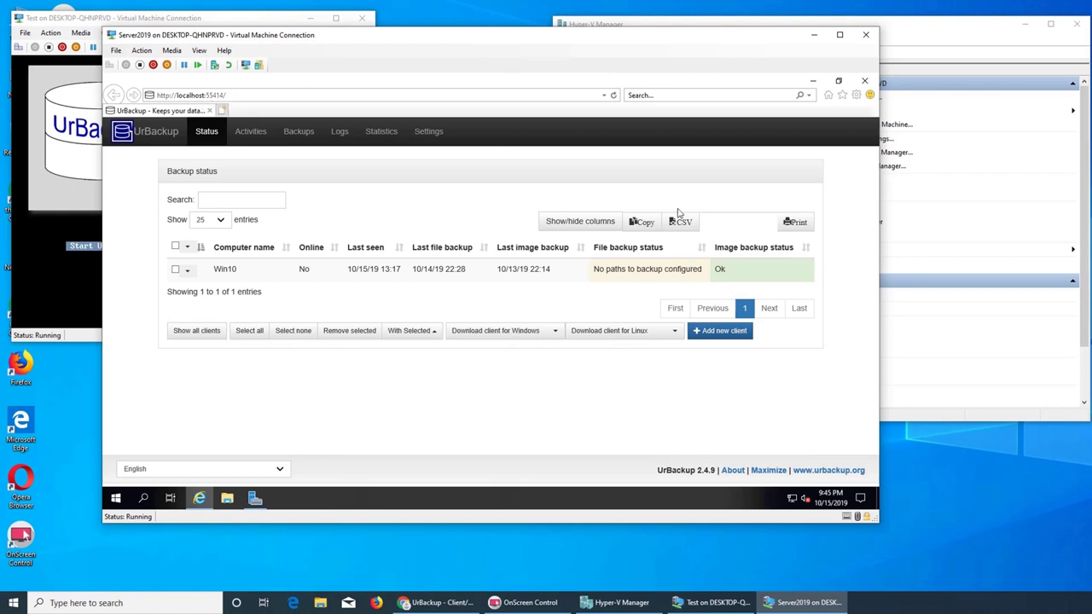
# - Review the Win10 client's backups and status in UrBackup, then bring the Test VM console forward
pyautogui.click(670, 275)
pyautogui.click(308, 136)
pyautogui.click(247, 220)
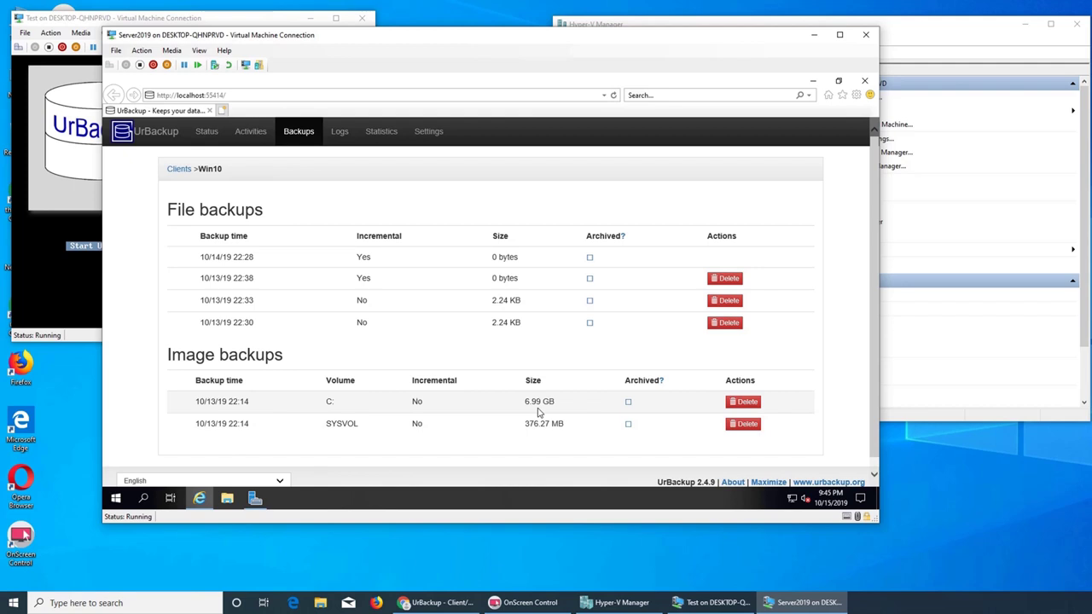
pyautogui.click(207, 131)
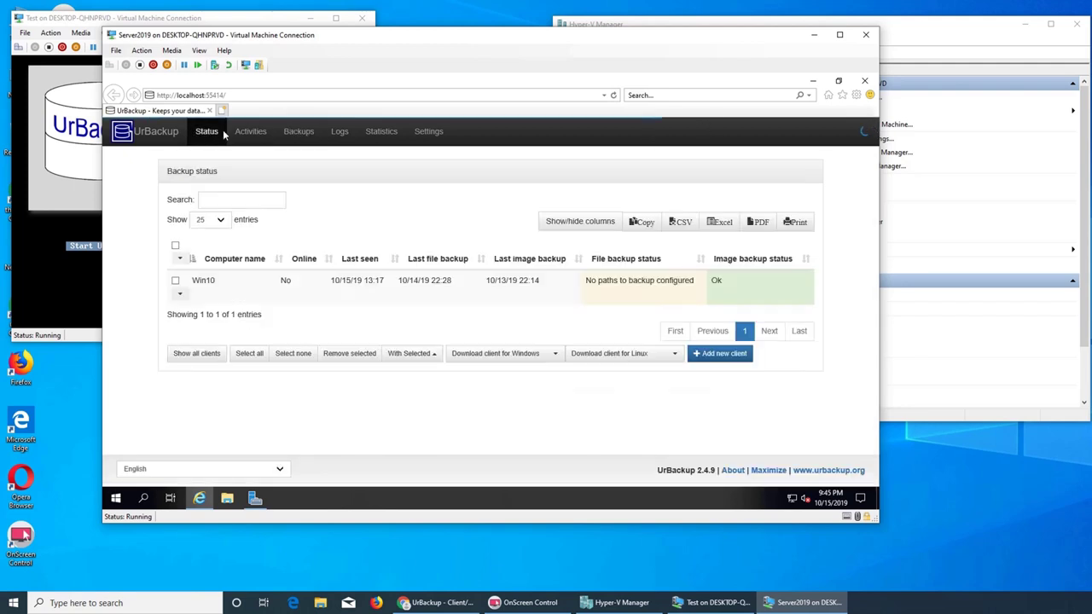
pyautogui.click(657, 291)
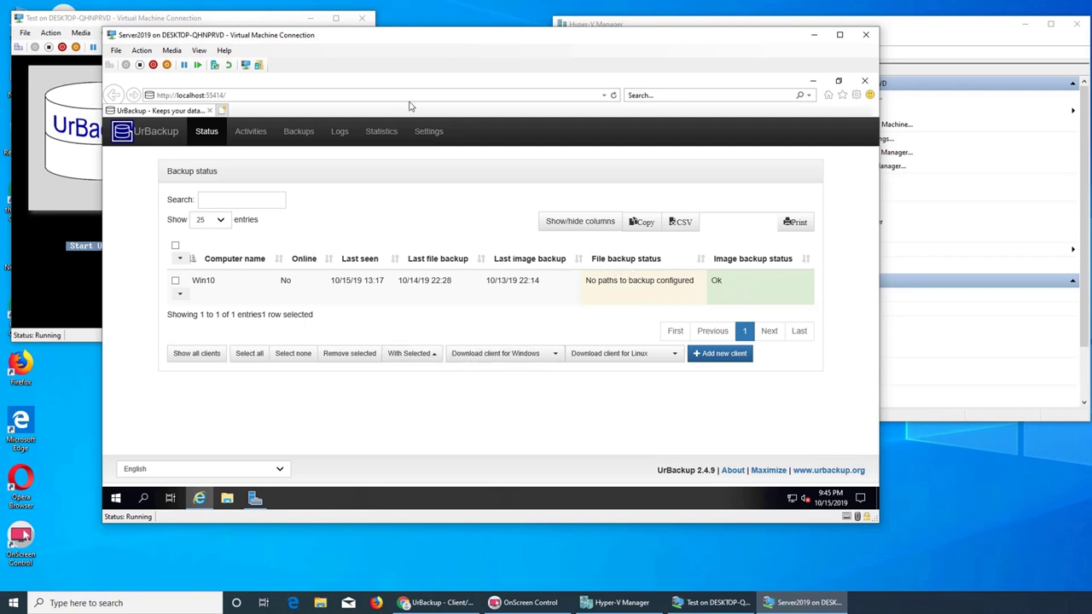
pyautogui.click(268, 23)
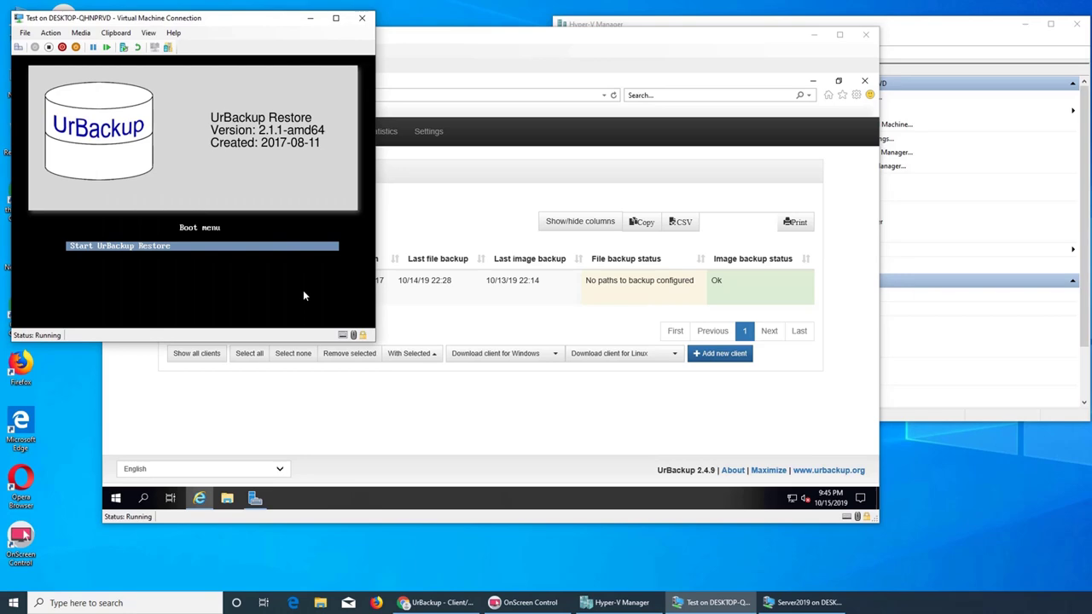
# - Start UrBackup Restore on the Test VM and reconnect to its console
pyautogui.press('Return')
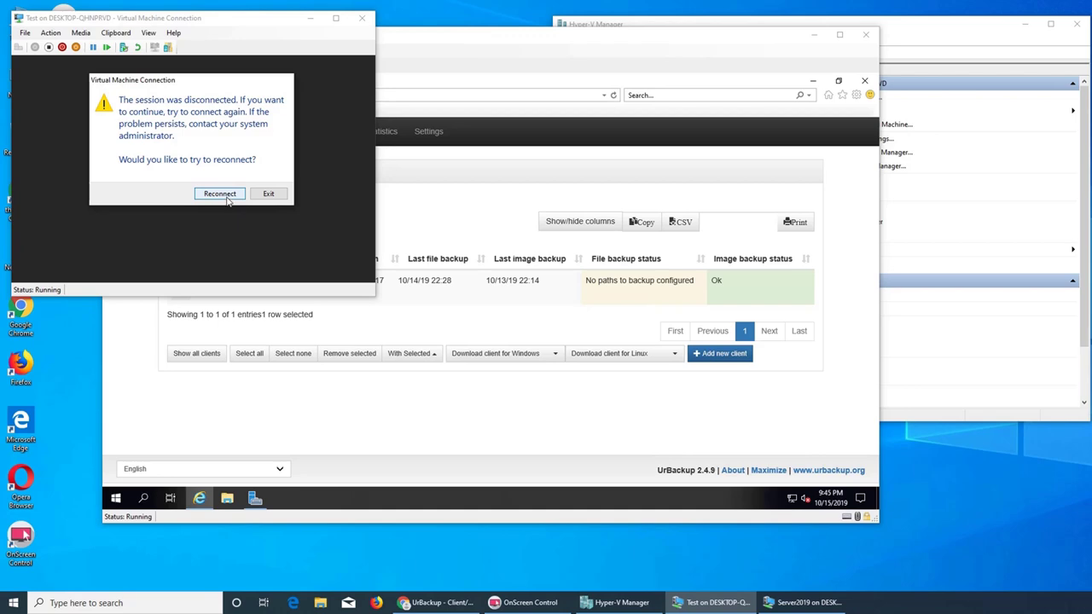
pyautogui.click(227, 197)
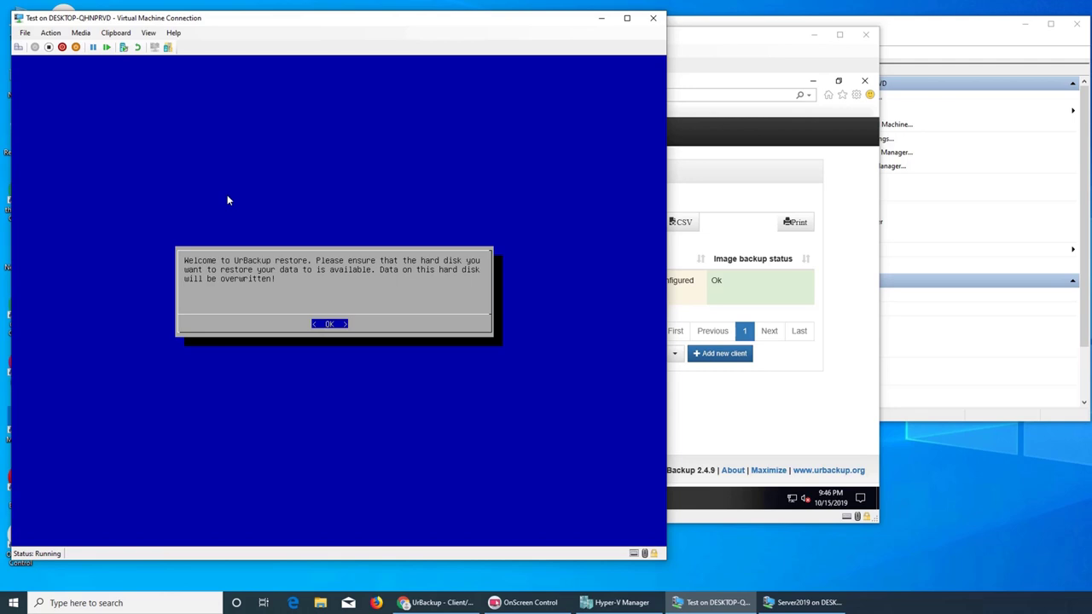
# - Accept the disk-overwrite warning, then move the Server2019 console window to the right
pyautogui.press('Return')
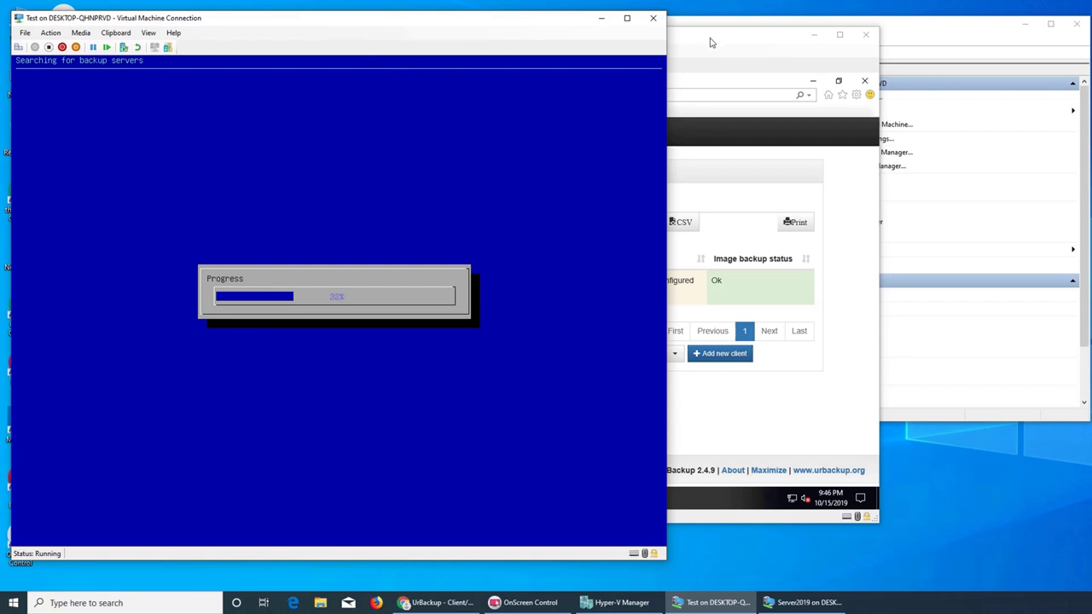
pyautogui.moveTo(712, 41); pyautogui.dragTo(862, 107)
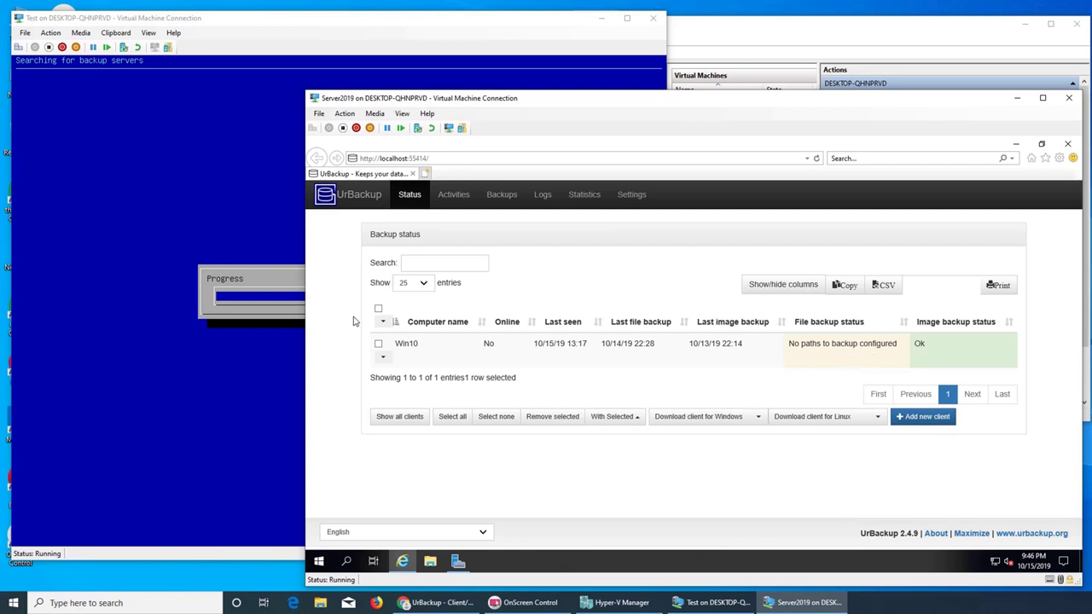
# - Bring the Test VM console back to the front to see the Win10 computer choice
pyautogui.click(345, 23)
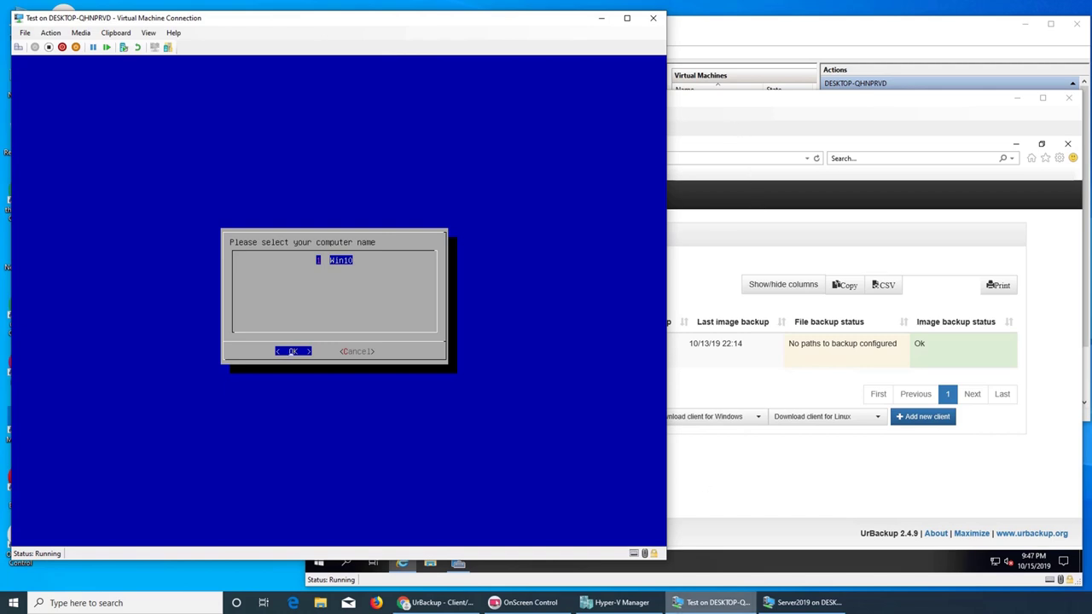
pyautogui.click(622, 602)
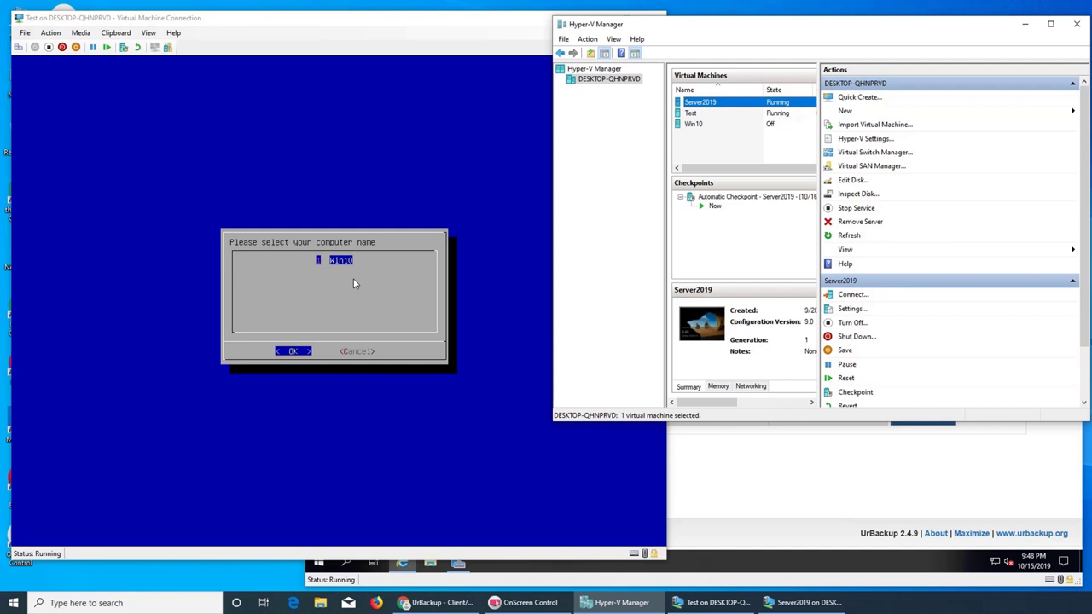
pyautogui.hotkey('alt', 'Tab')
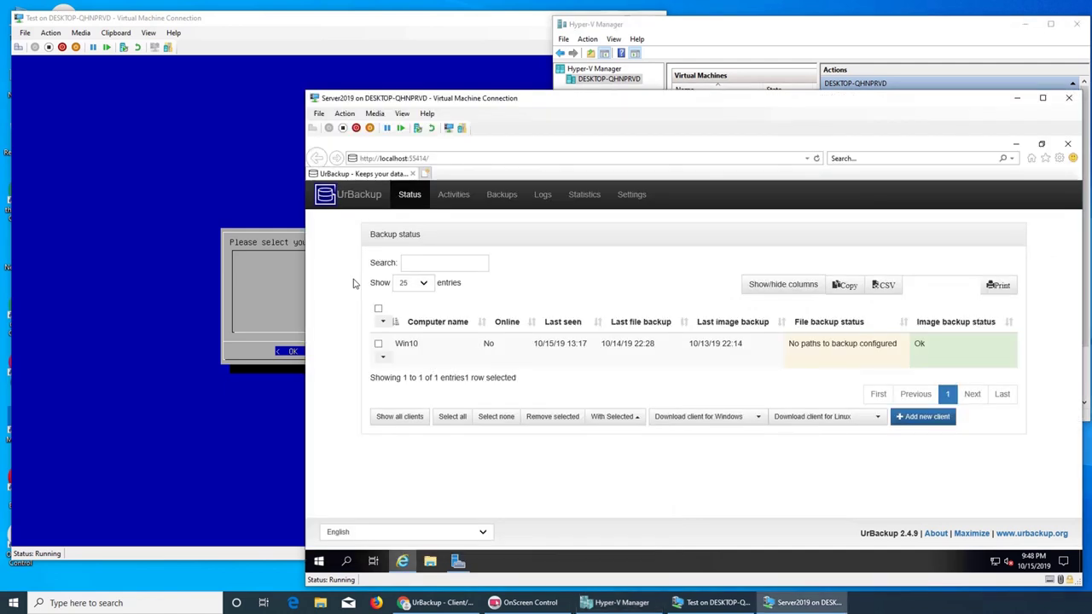
pyautogui.click(264, 250)
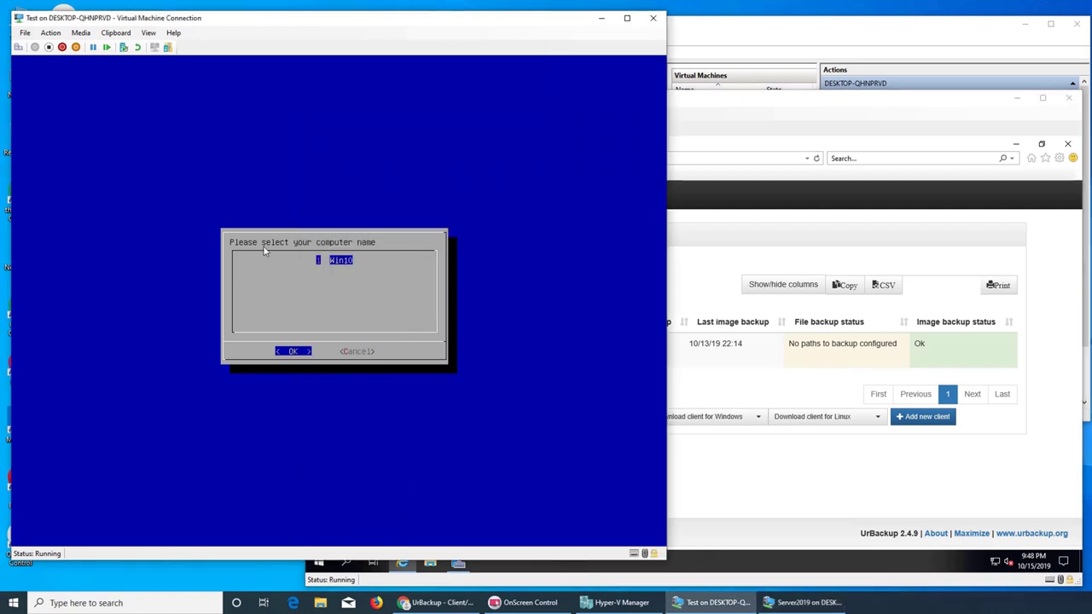
pyautogui.press('Return')
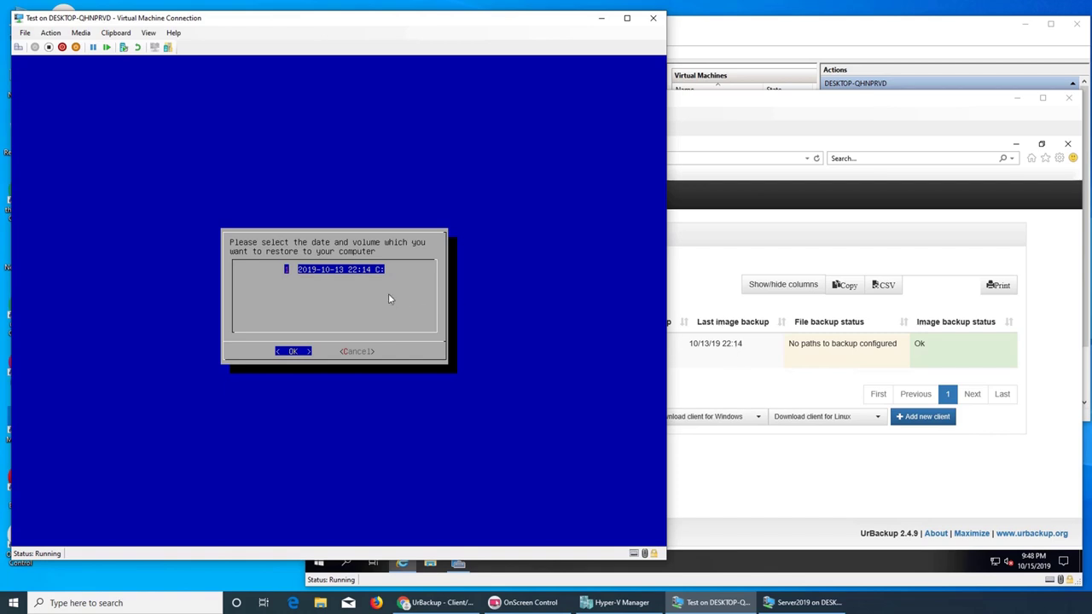
pyautogui.press('Return')
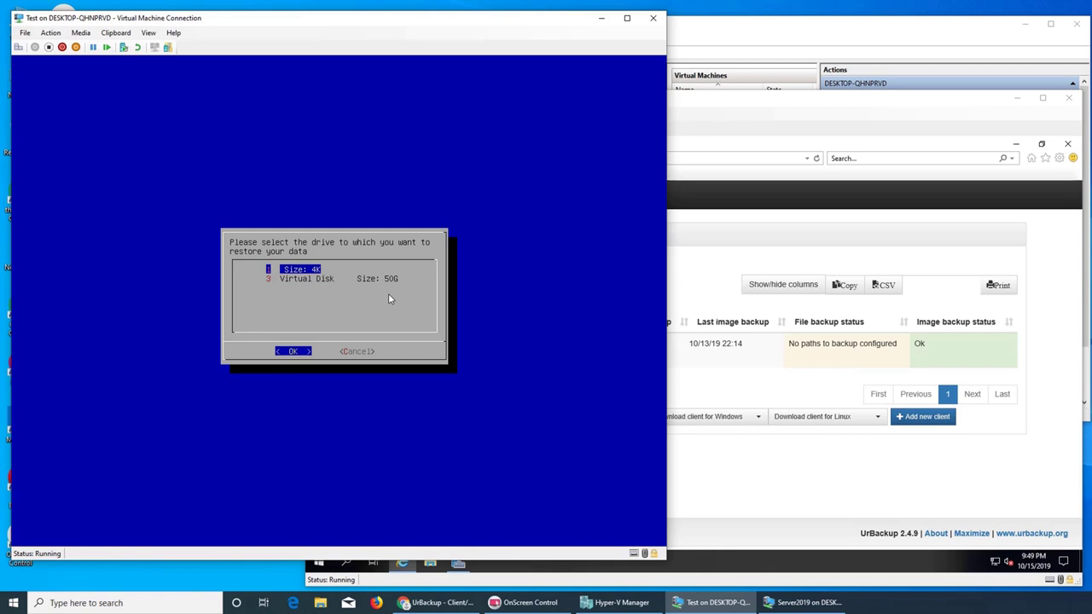
# - Target the 50G Virtual Disk and confirm overwriting it to start the restore
pyautogui.press('Down')
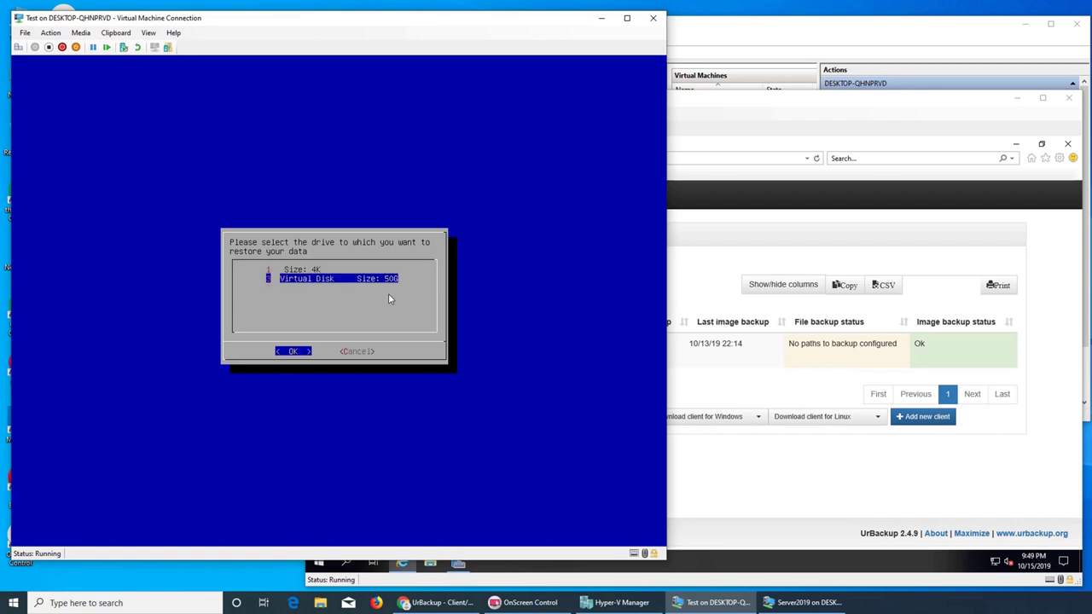
pyautogui.press('Return')
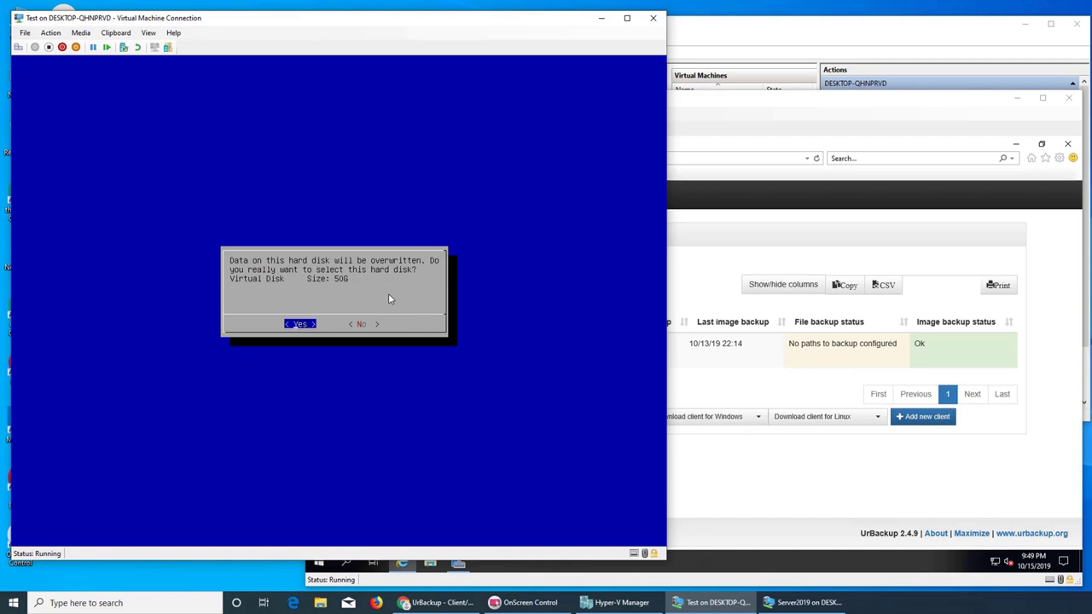
pyautogui.press('Return')
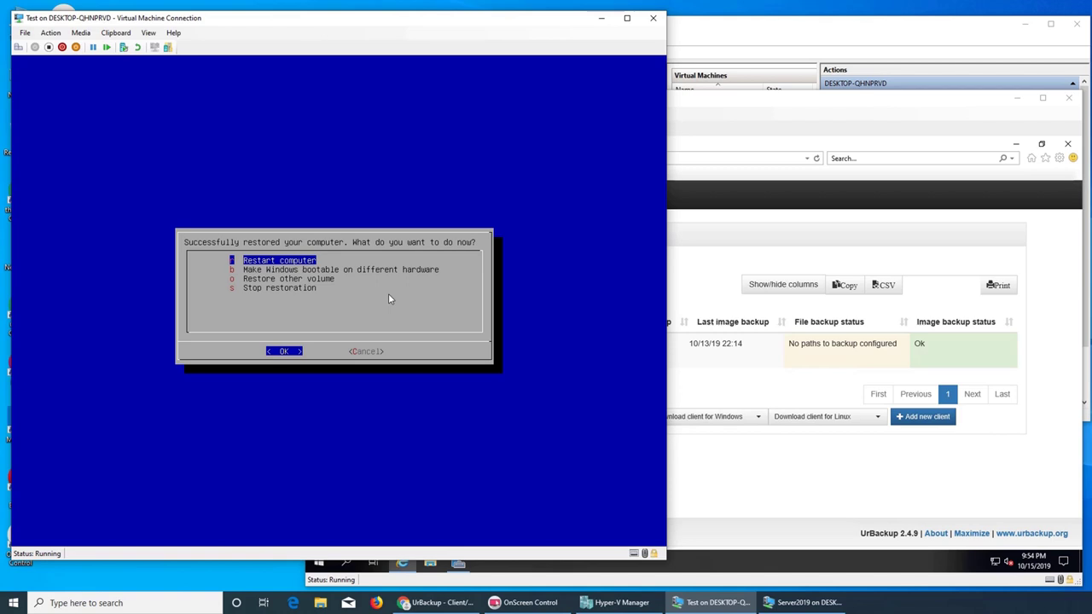
# - Restart the VM, eject urbackup_restore_2.1.1.iso from its DVD drive, and send Ctrl+Alt+Delete
pyautogui.press('Return')
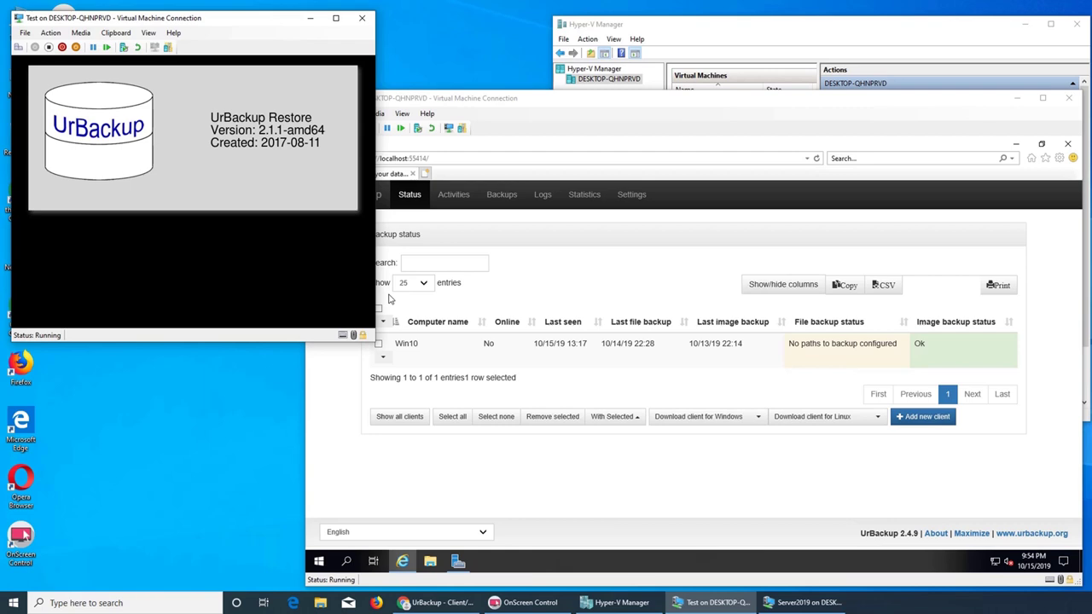
pyautogui.click(81, 32)
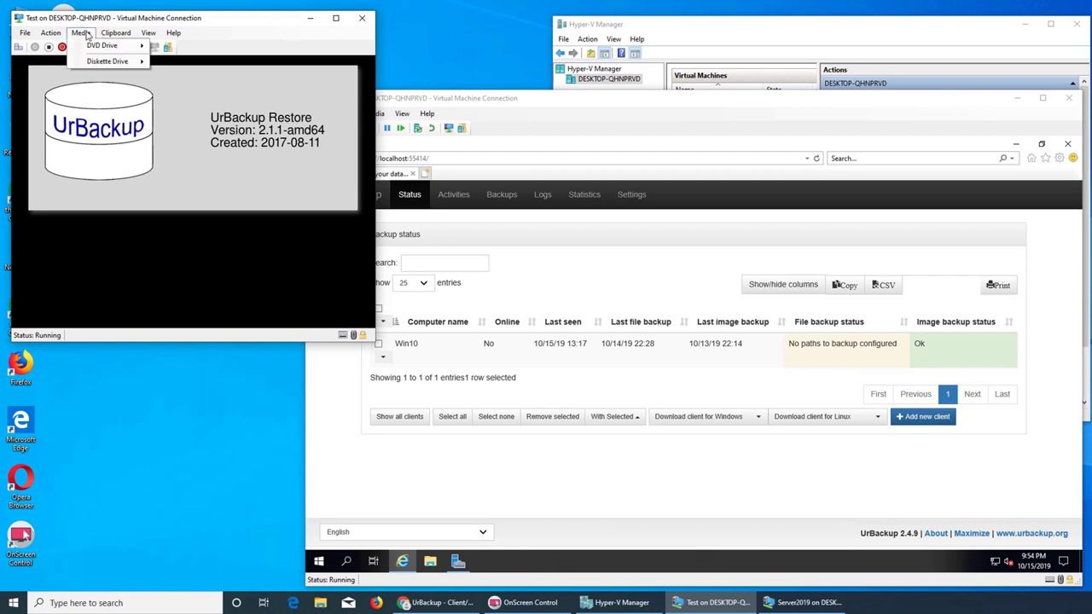
pyautogui.moveTo(86, 46)
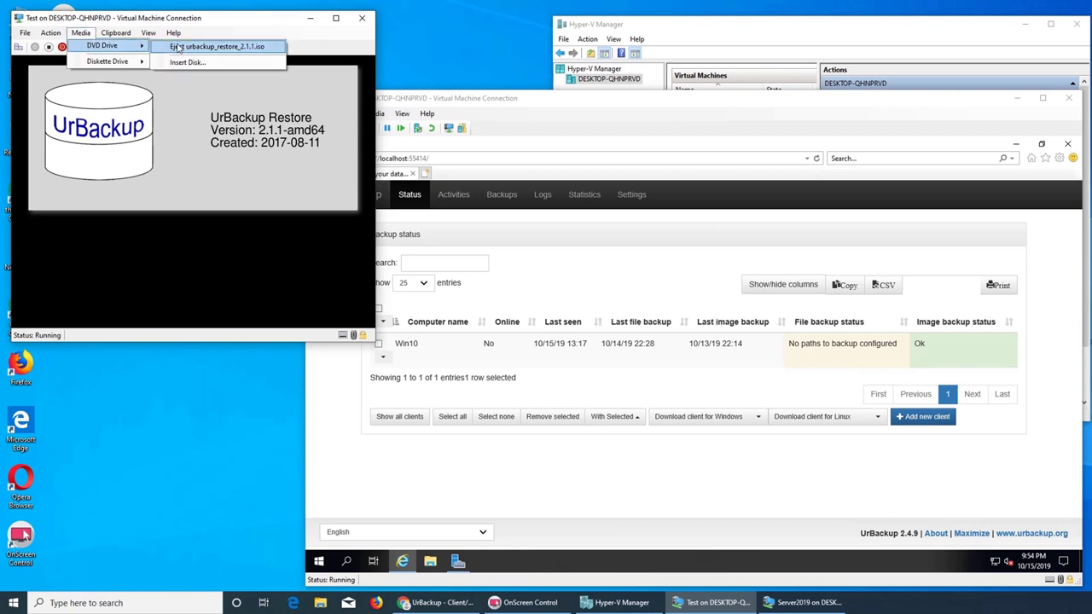
pyautogui.click(177, 47)
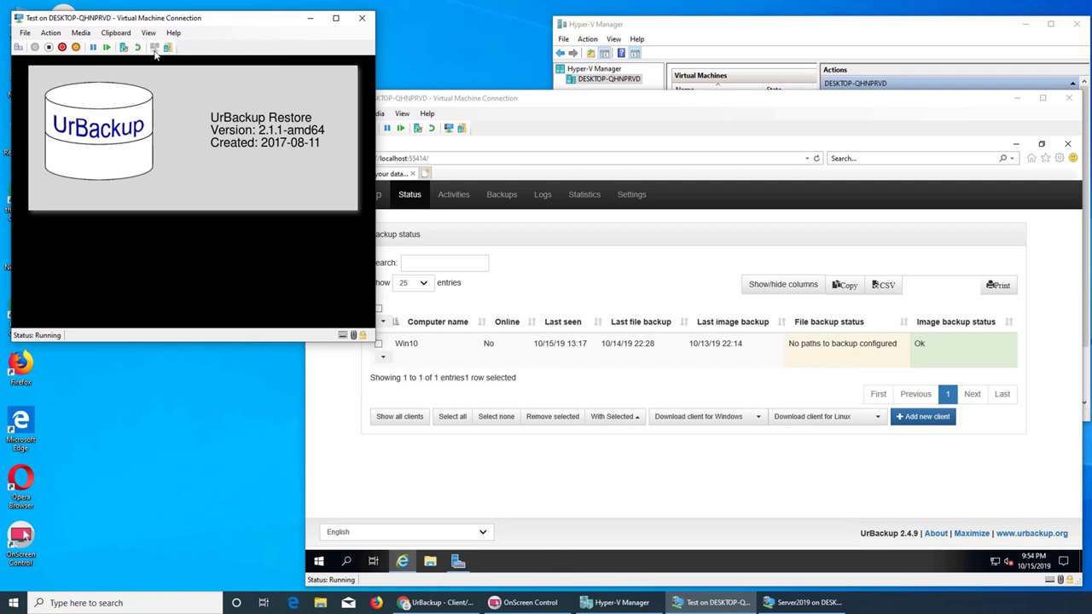
pyautogui.click(18, 47)
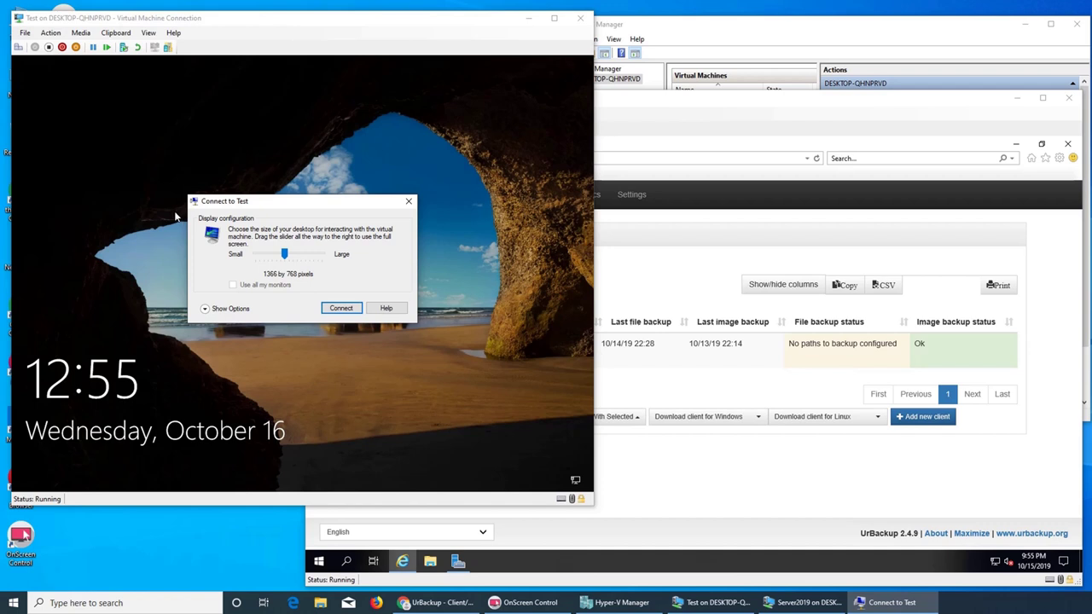
# - Connect to the Test VM at 1366x768 and sign in with the account password
pyautogui.click(338, 309)
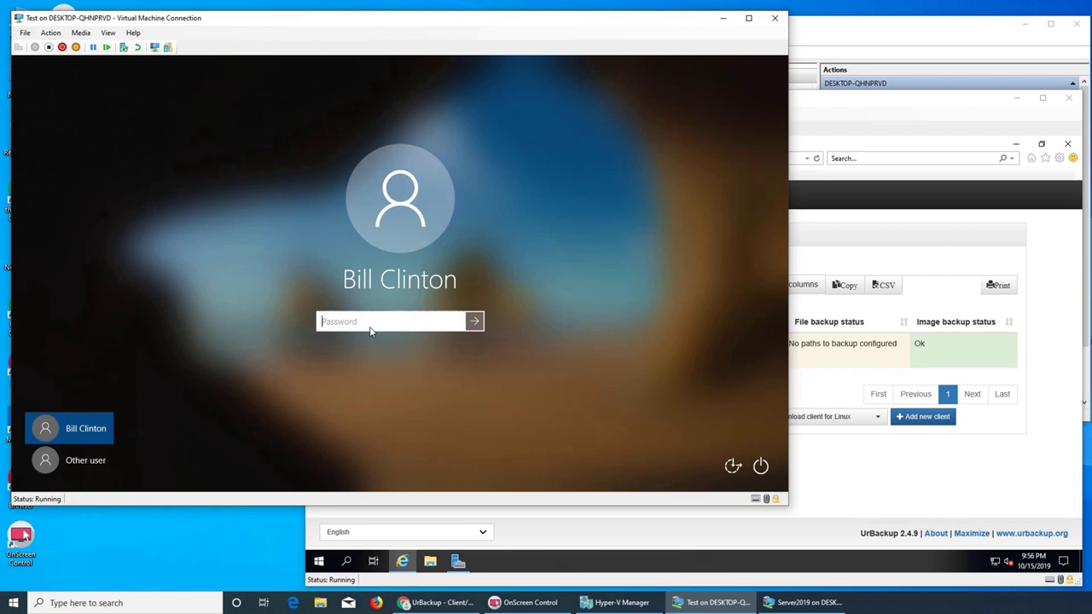
pyautogui.write('pass')
pyautogui.press('BackSpace')
pyautogui.press('BackSpace')
pyautogui.press('BackSpace')
pyautogui.press('BackSpace')
pyautogui.write('password123')
pyautogui.press('Return')
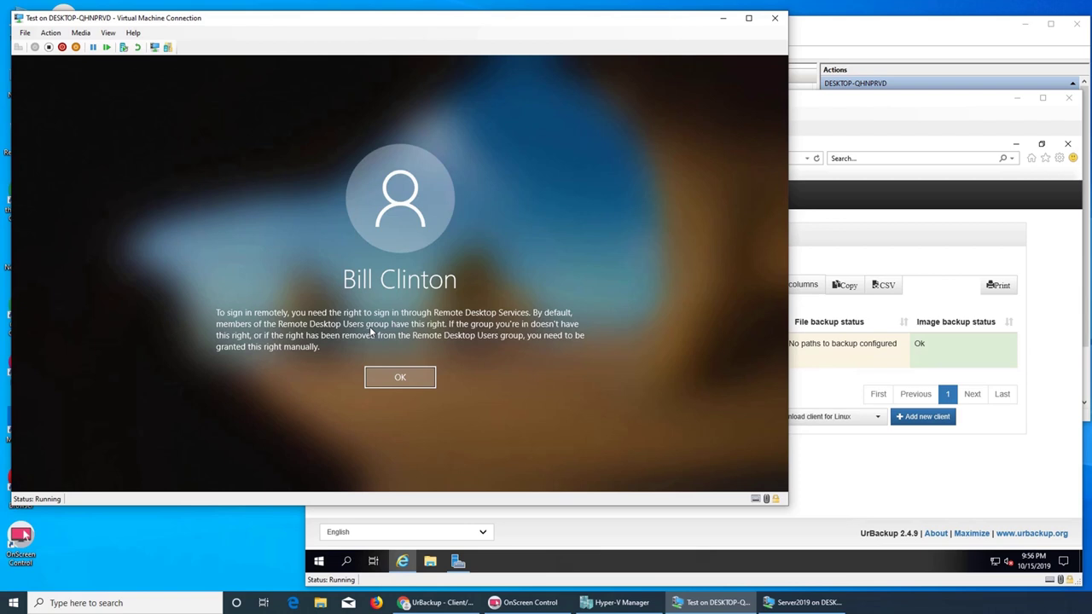
# - Dismiss the Remote Desktop sign-in rights message and retry the password
pyautogui.click(798, 602)
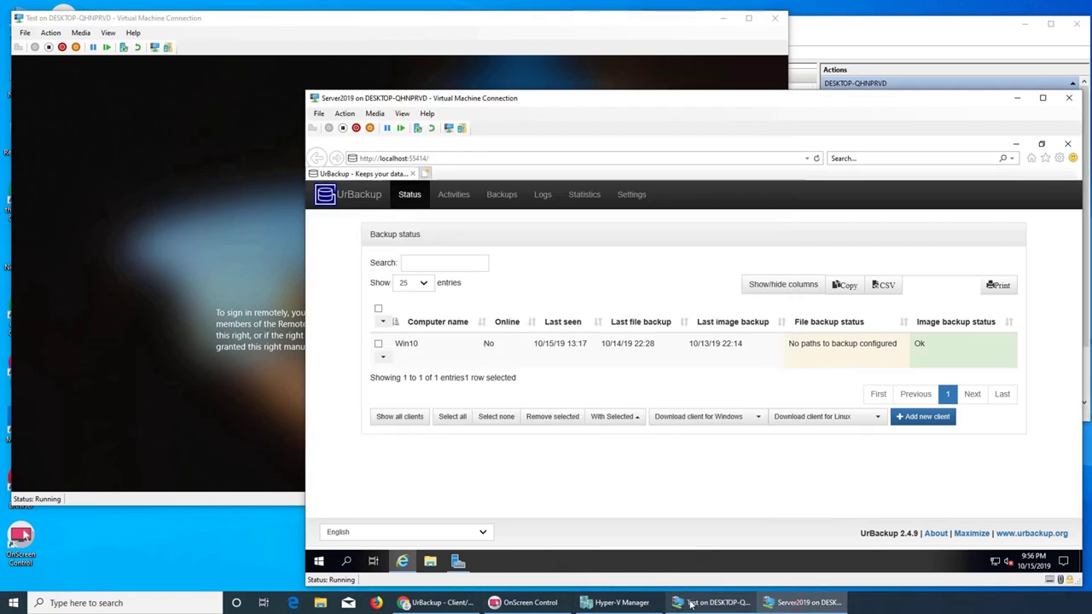
pyautogui.click(622, 603)
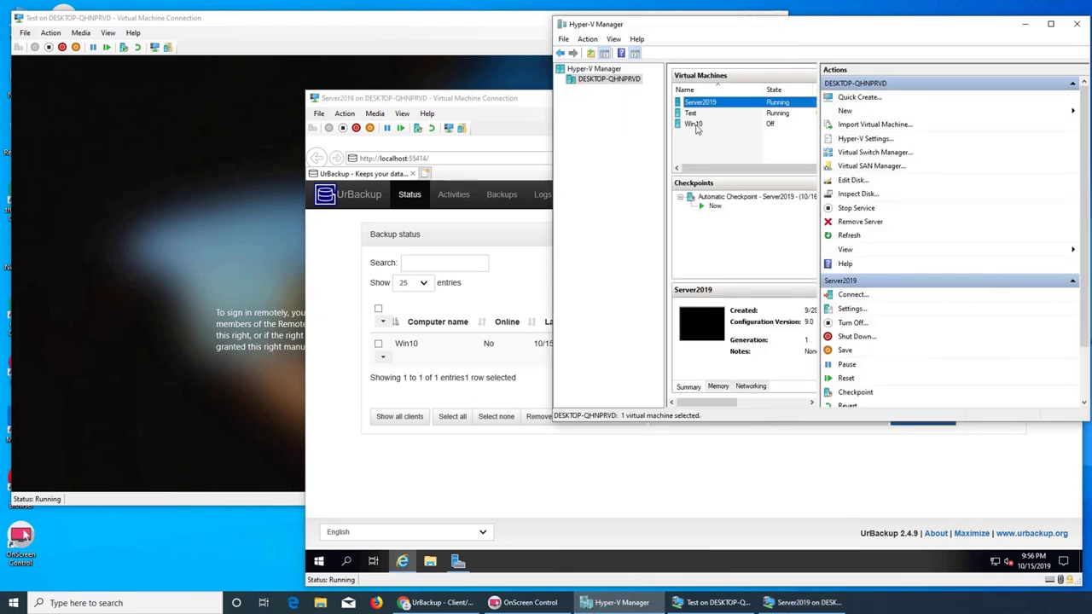
pyautogui.click(447, 32)
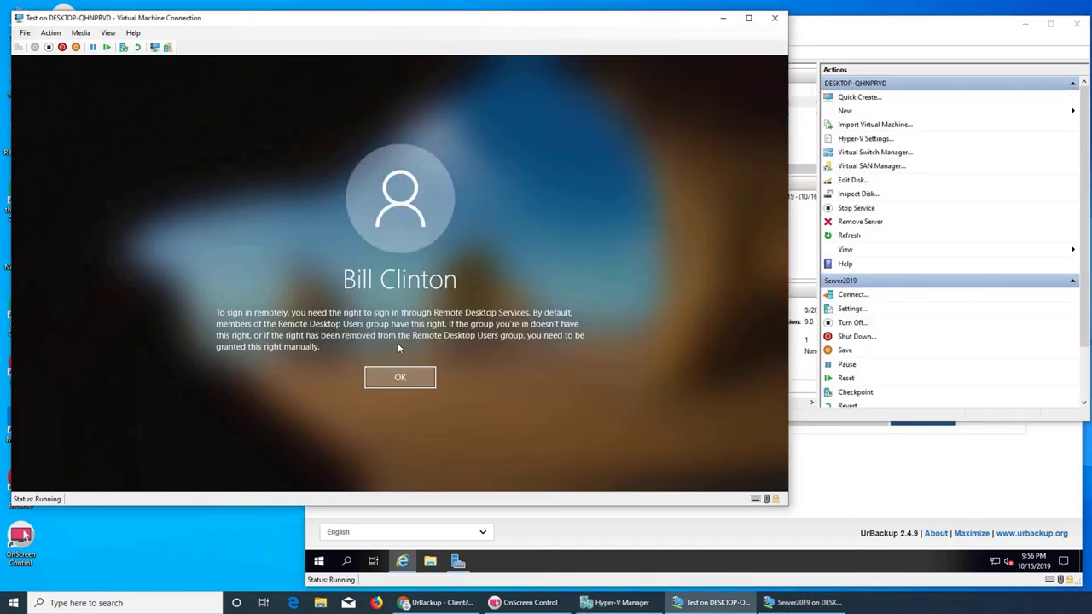
pyautogui.click(400, 377)
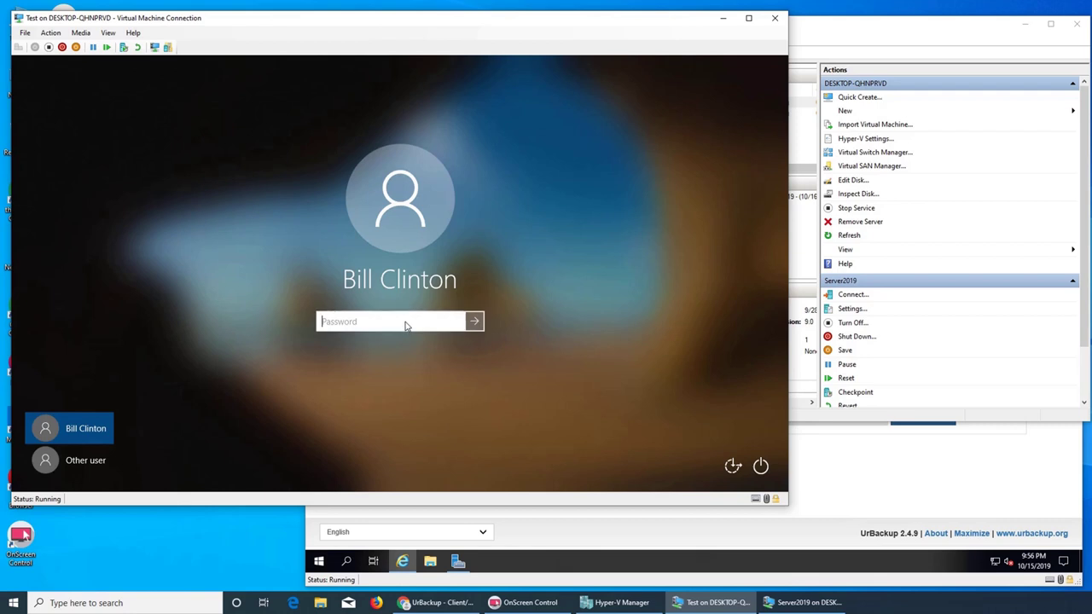
pyautogui.write('************')
pyautogui.press('Return')
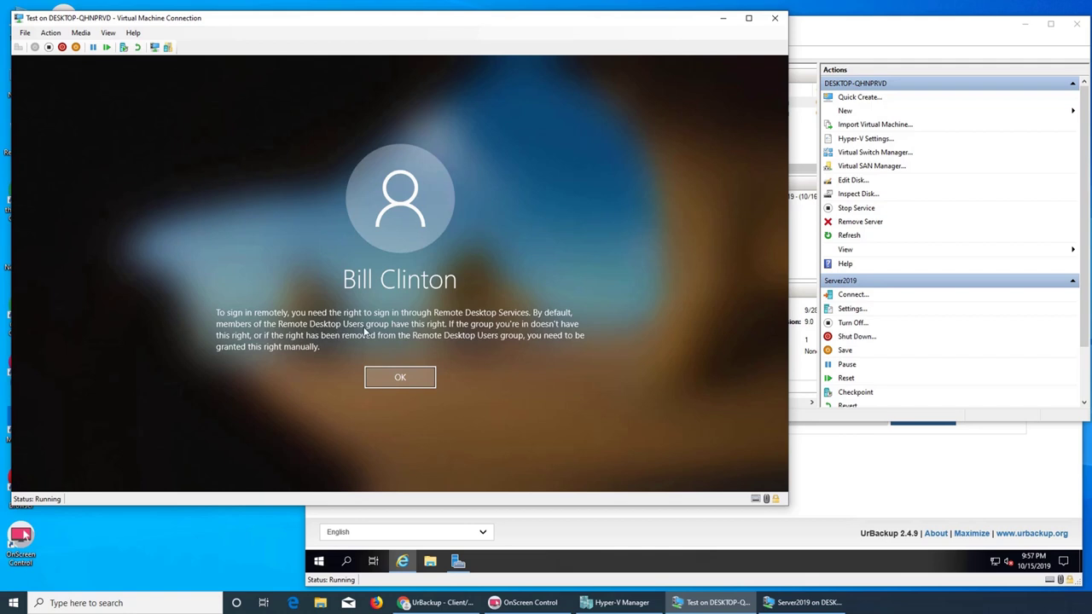
# - Dismiss the rights message and sign in as Other user with a WIN10 local account and password
pyautogui.click(394, 375)
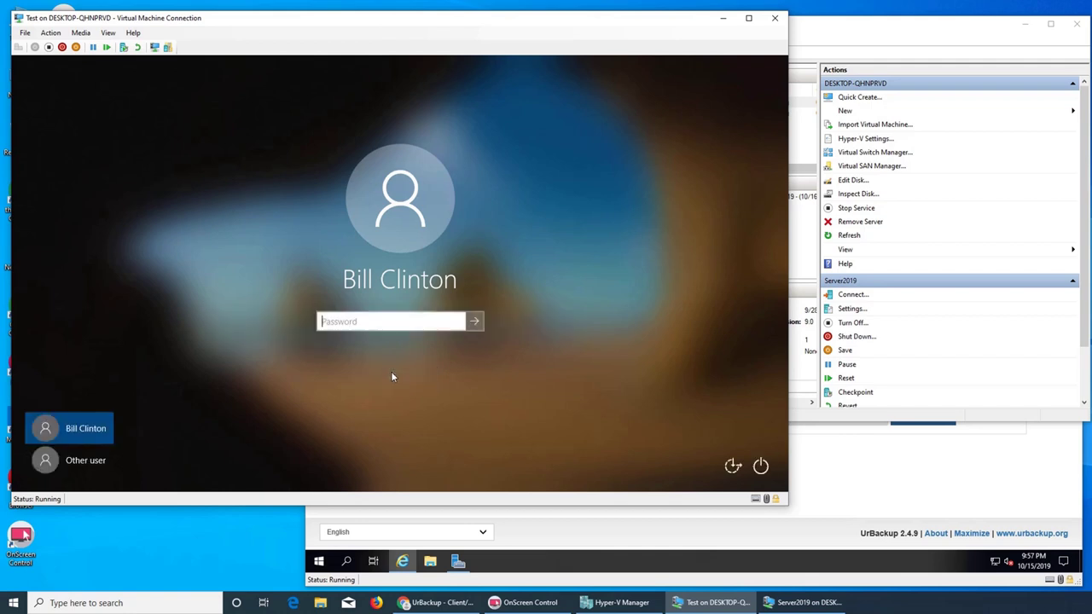
pyautogui.click(62, 465)
pyautogui.write('win')
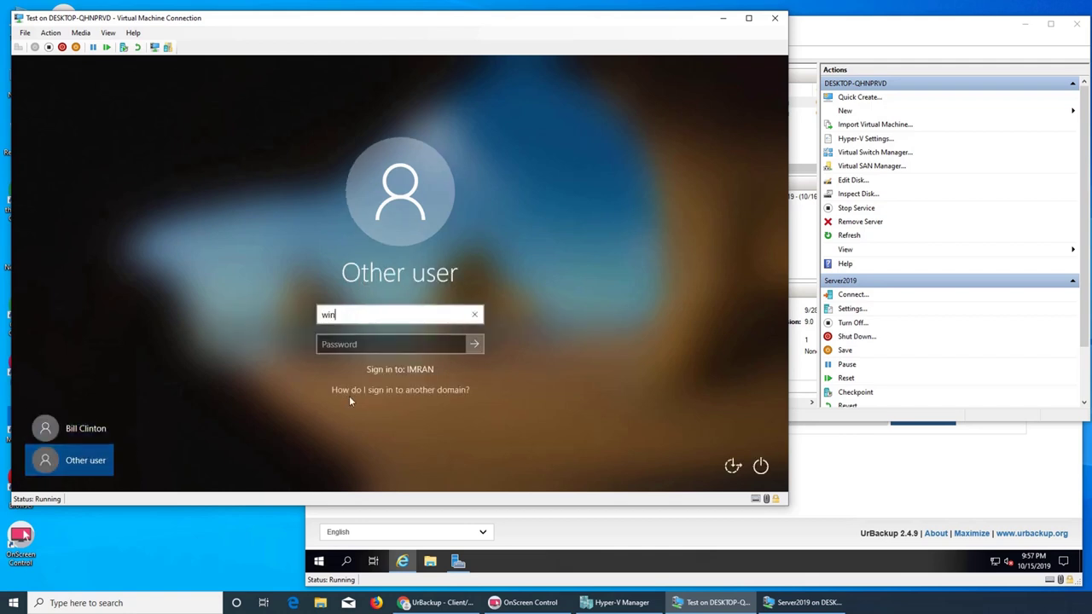
pyautogui.write('10\\usman')
pyautogui.press('Tab')
pyautogui.write('*********')
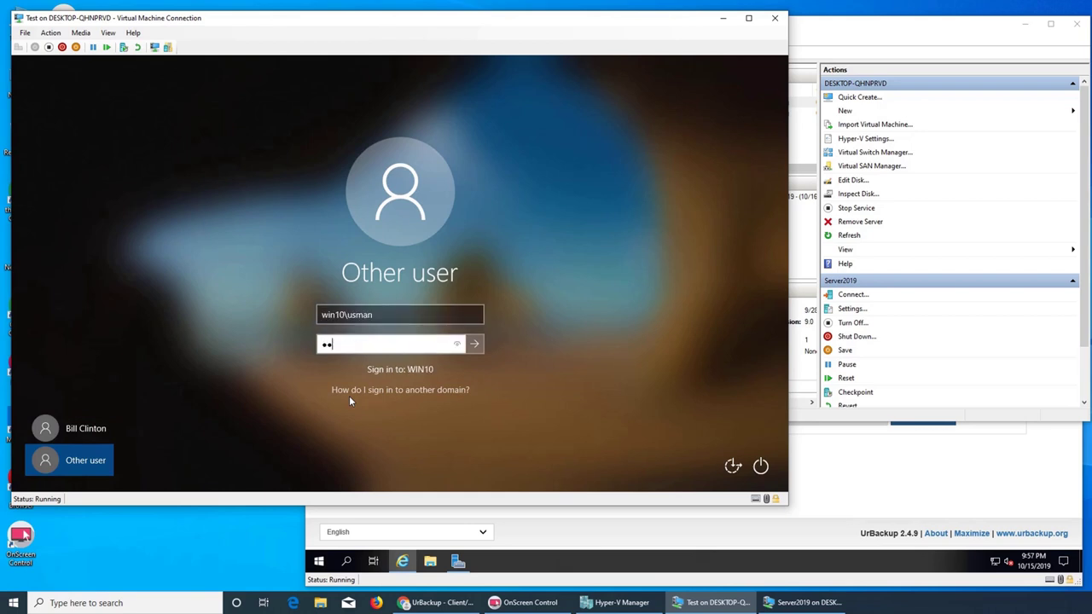
pyautogui.write('**')
pyautogui.press('Return')
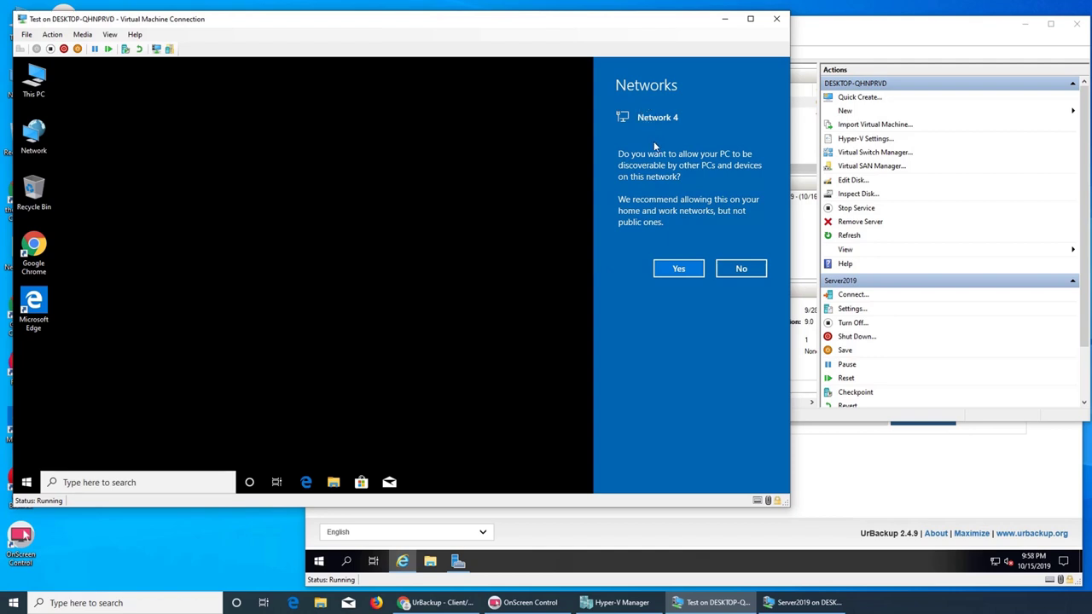
# - Allow the PC to be discoverable on Network 4 and switch back to Hyper-V Manager
pyautogui.click(682, 273)
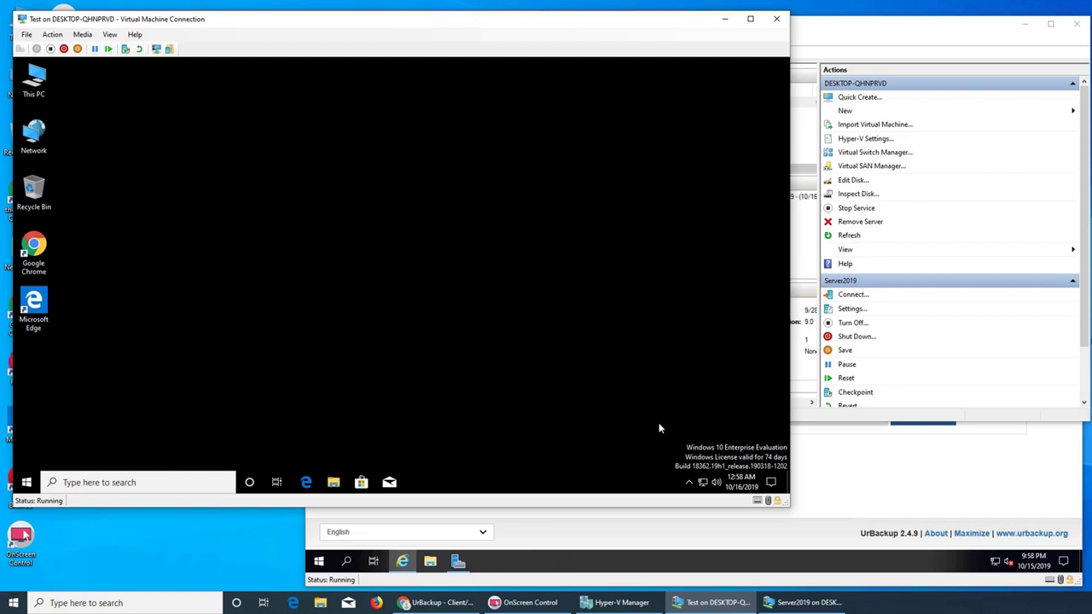
pyautogui.click(802, 171)
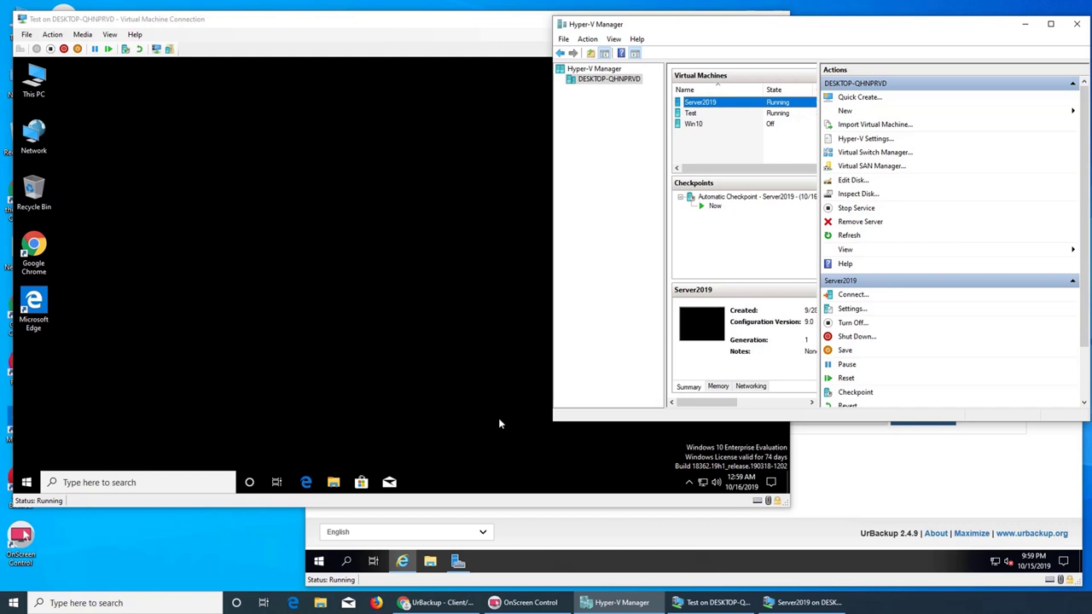
# - View the Test VM's BIOS startup order in its settings, then cancel
pyautogui.click(692, 113)
pyautogui.click(854, 311)
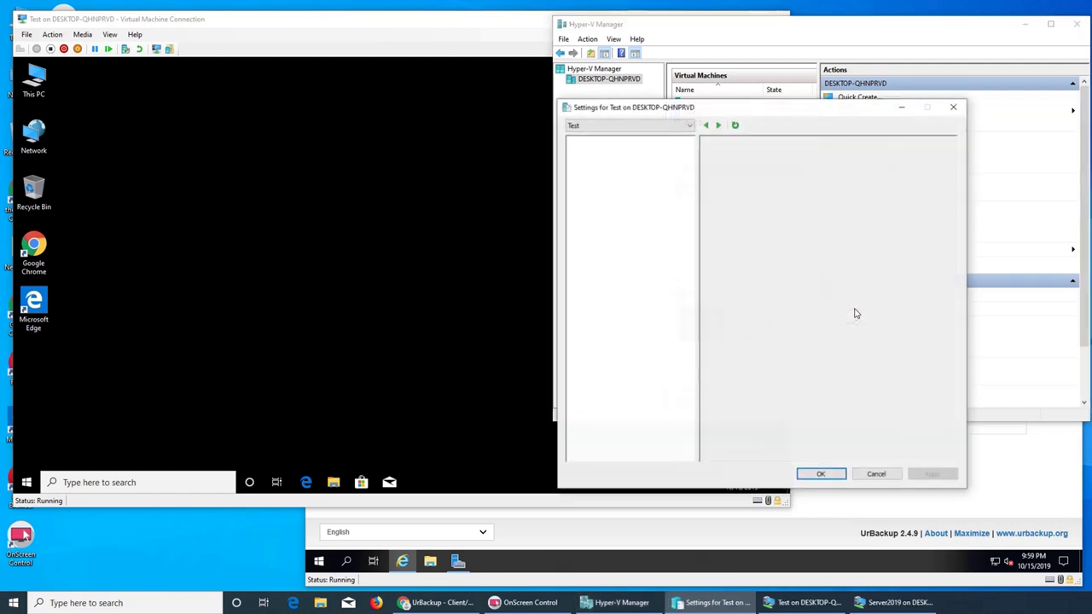
pyautogui.click(604, 171)
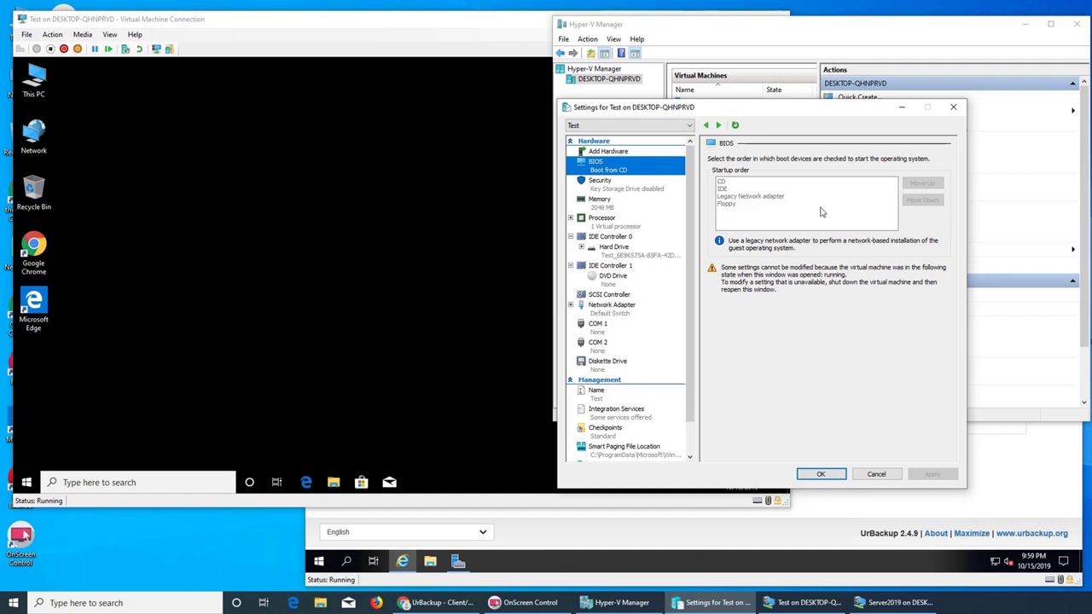
pyautogui.click(875, 474)
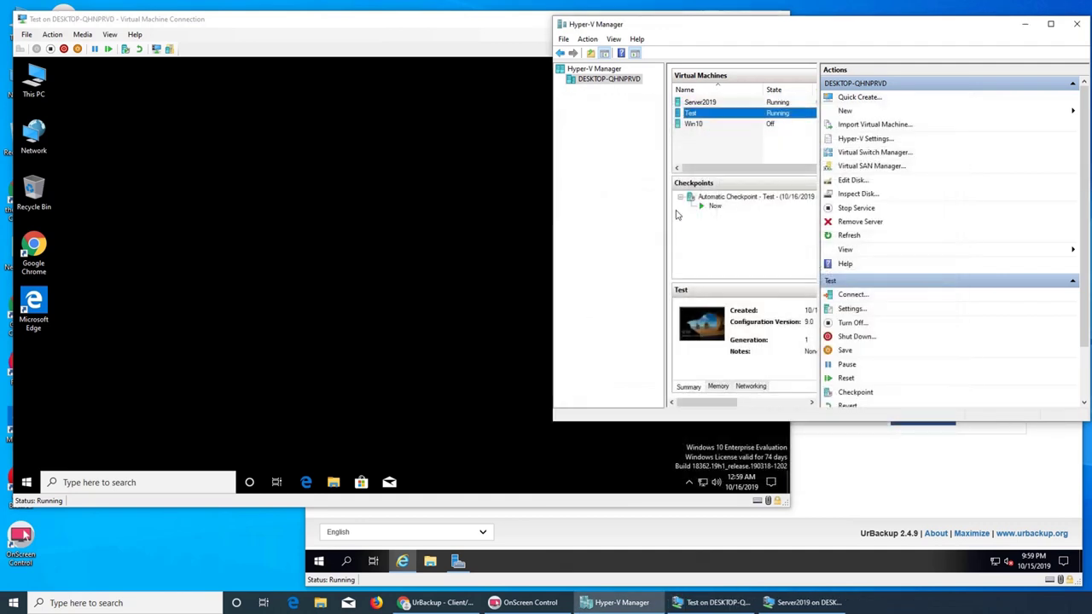
# - Inspect Win10's BIOS startup order (IDE, Floppy, Legacy Network adapter), cancel, and return to Test
pyautogui.click(691, 125)
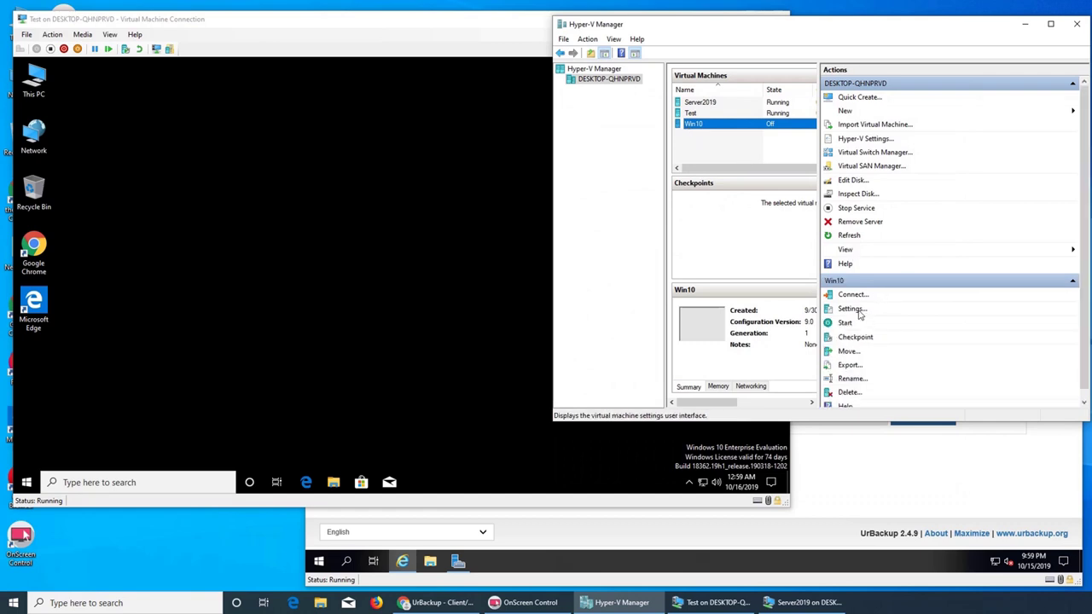
pyautogui.click(852, 309)
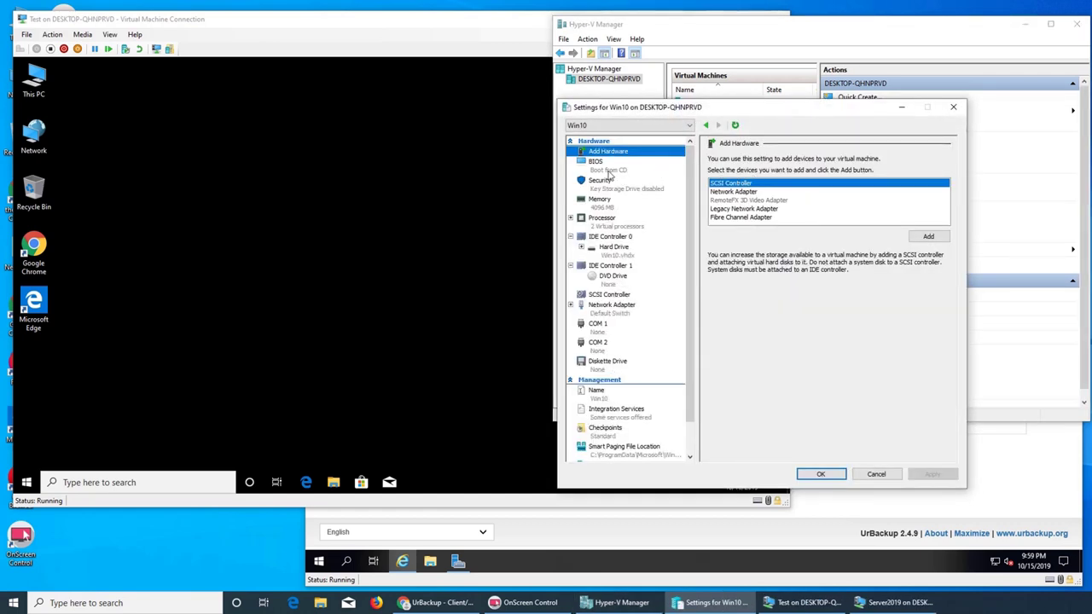
pyautogui.click(609, 175)
pyautogui.click(853, 189)
pyautogui.click(879, 203)
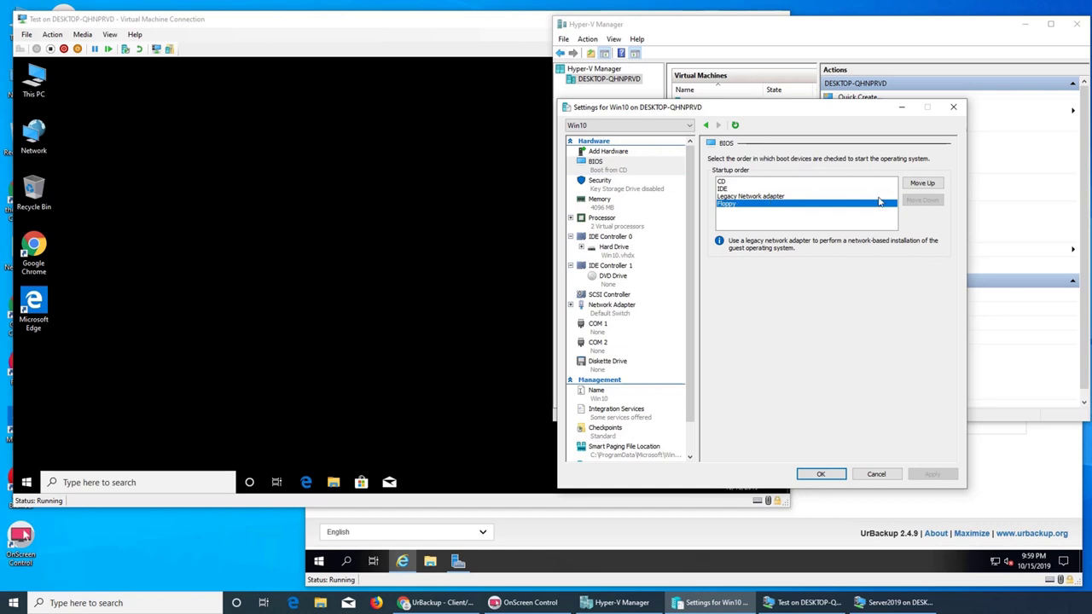
pyautogui.click(749, 197)
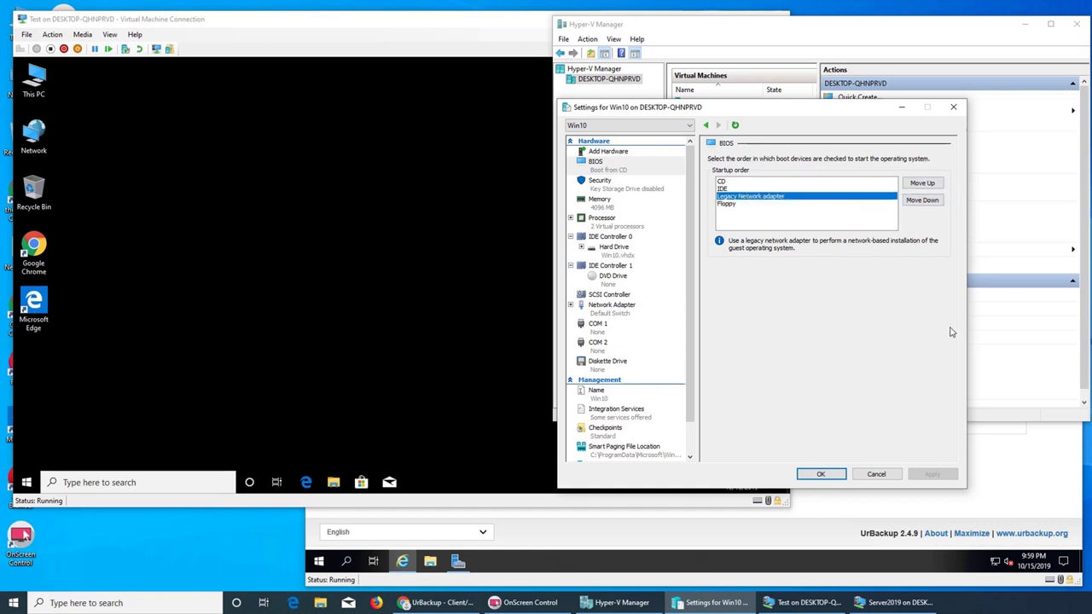
pyautogui.click(877, 474)
pyautogui.click(226, 353)
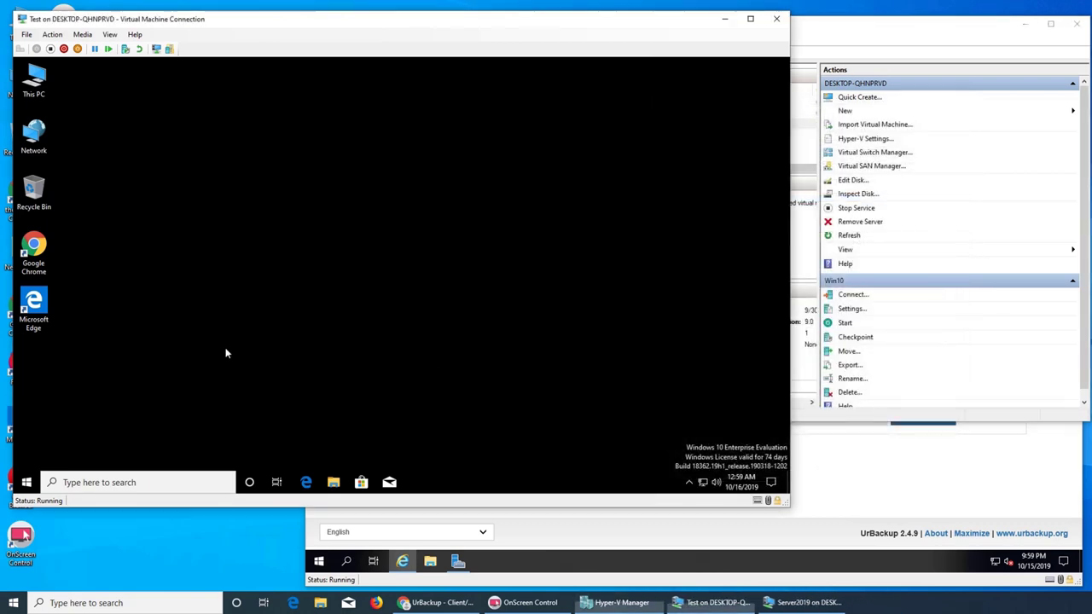